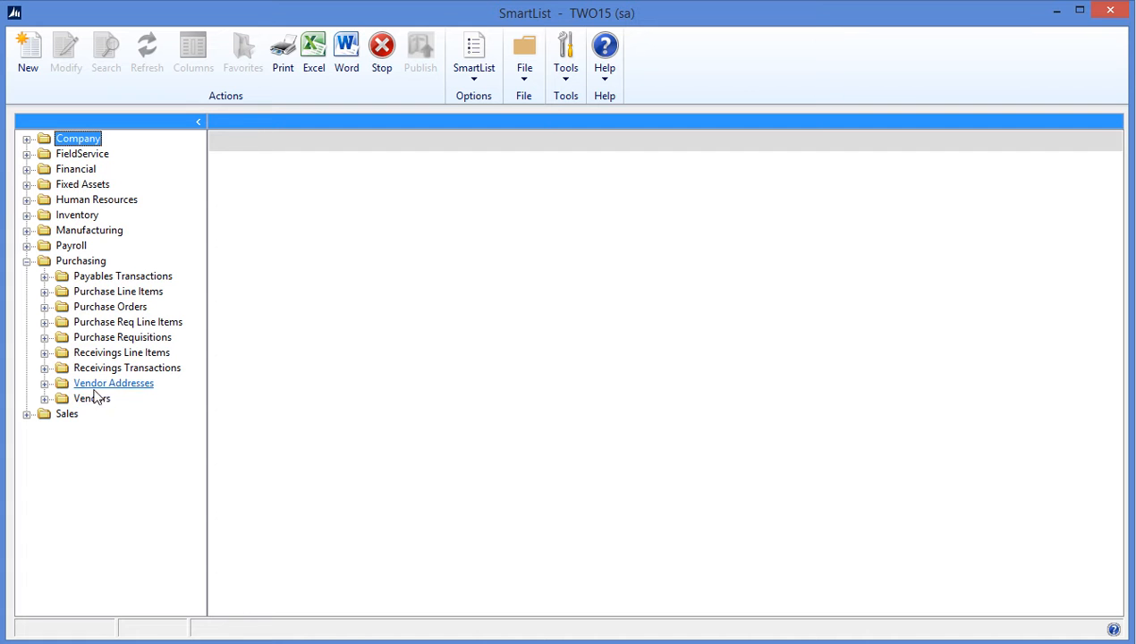
Expand the Vendors folder under Purchasing and display the full vendor list.
click(44, 399)
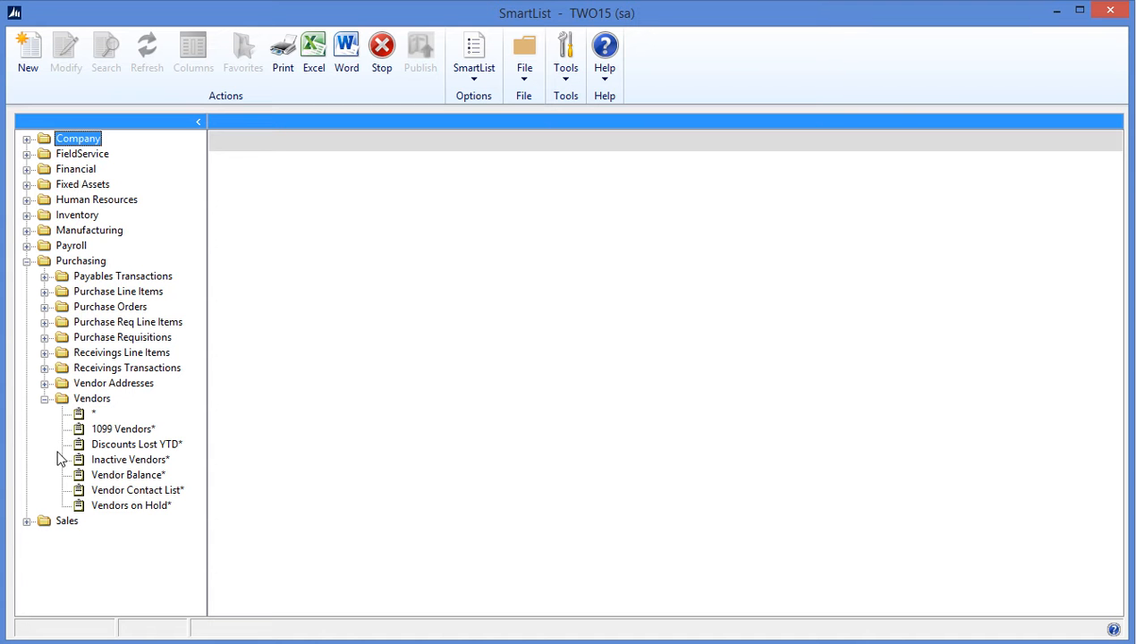
click(89, 399)
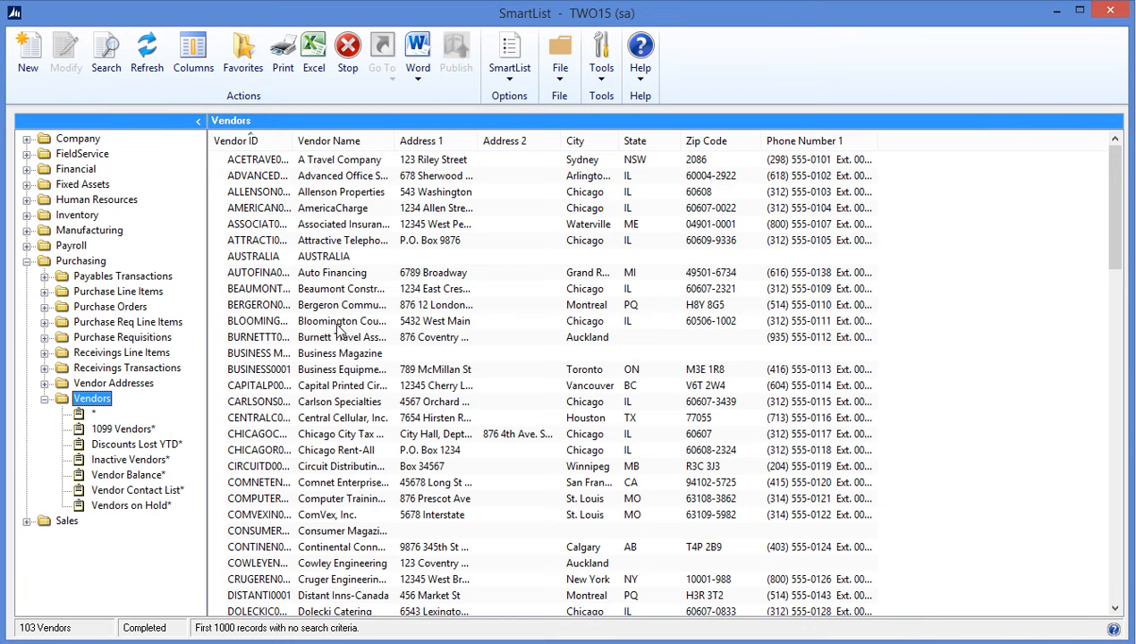
click(100, 641)
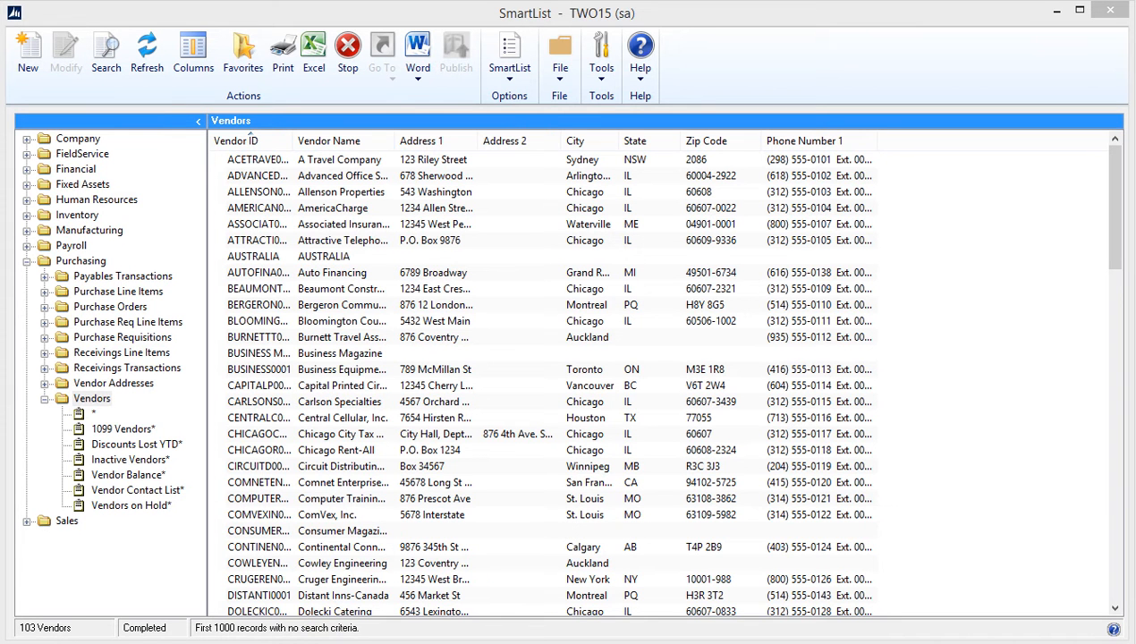
Add the Tax ID Number and Vendor Class ID columns to the vendor list's column display.
click(190, 59)
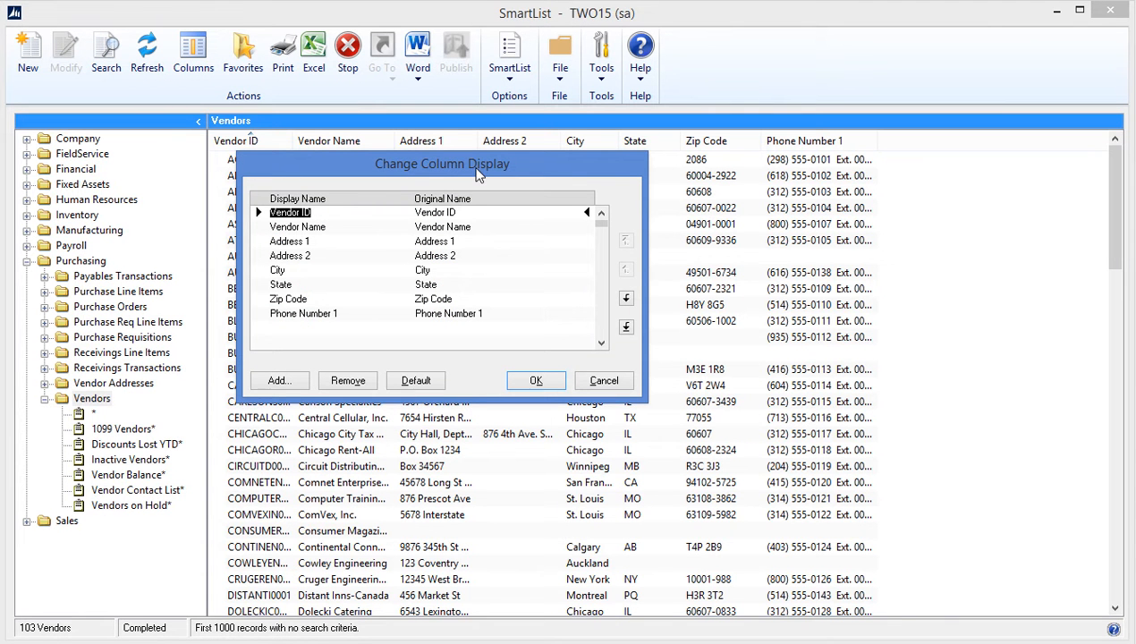
click(278, 381)
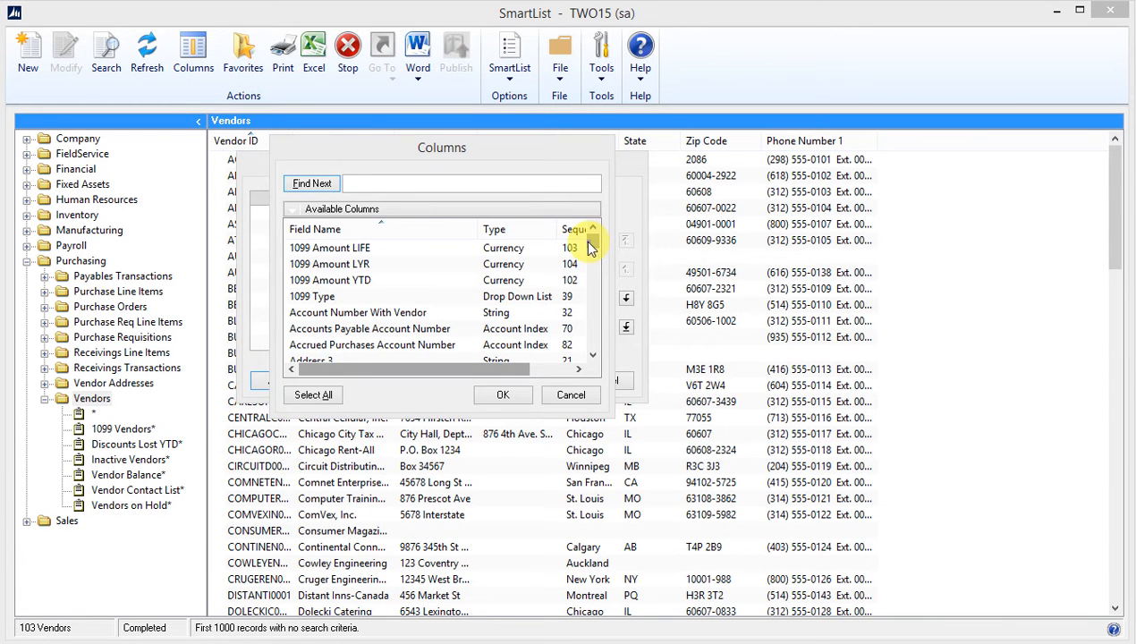
drag(590, 249, 593, 281)
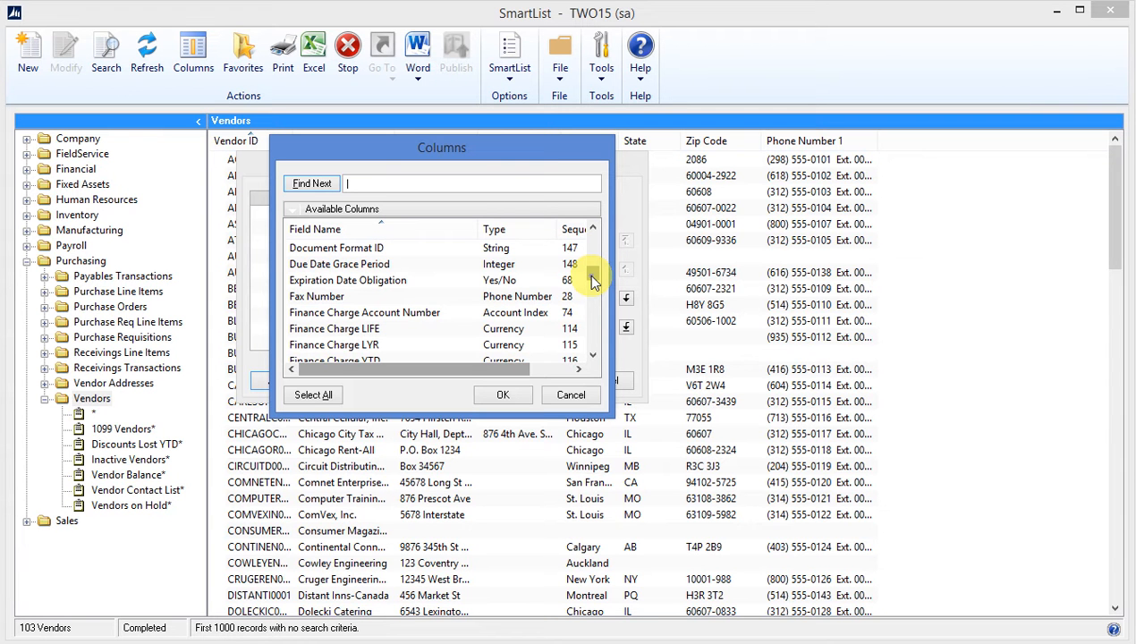
drag(590, 275, 599, 322)
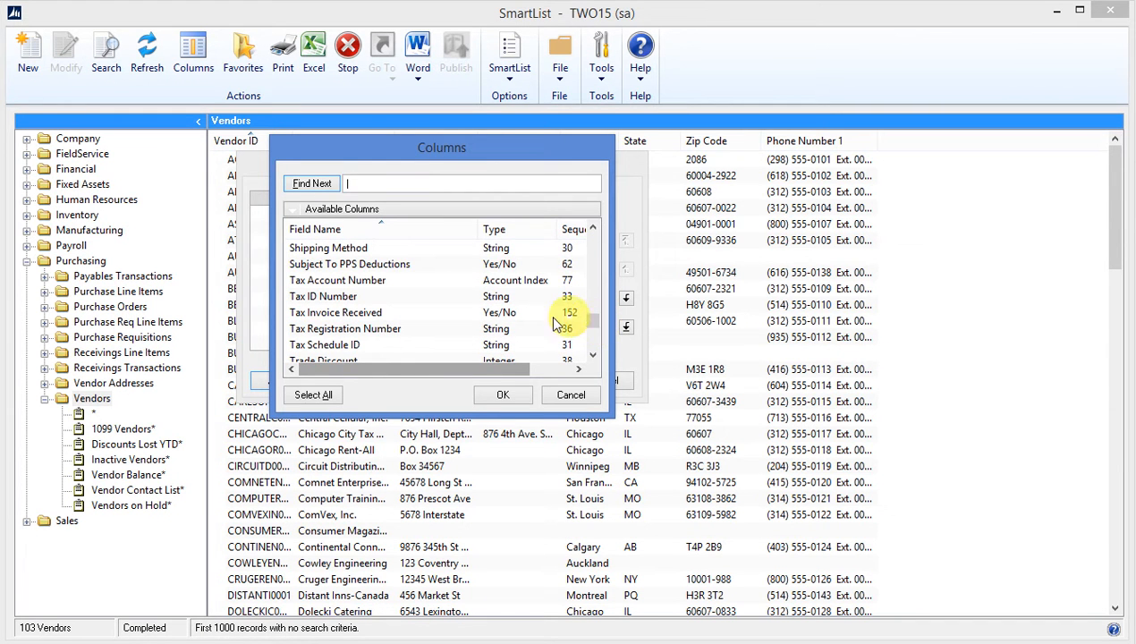
click(325, 297)
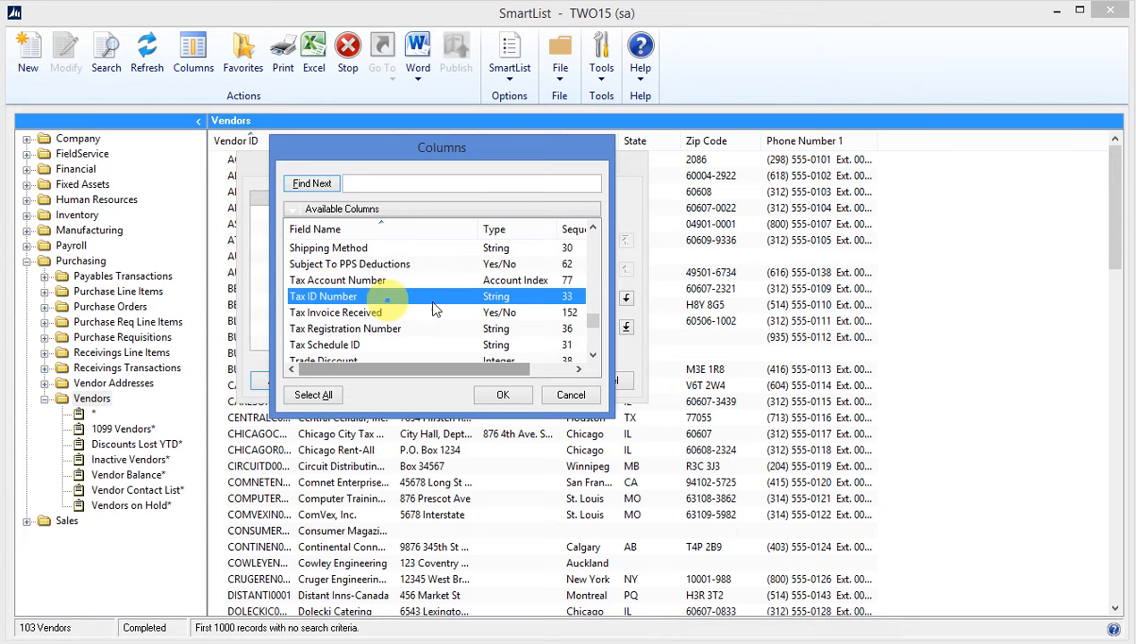
scroll(594, 323, down, 1)
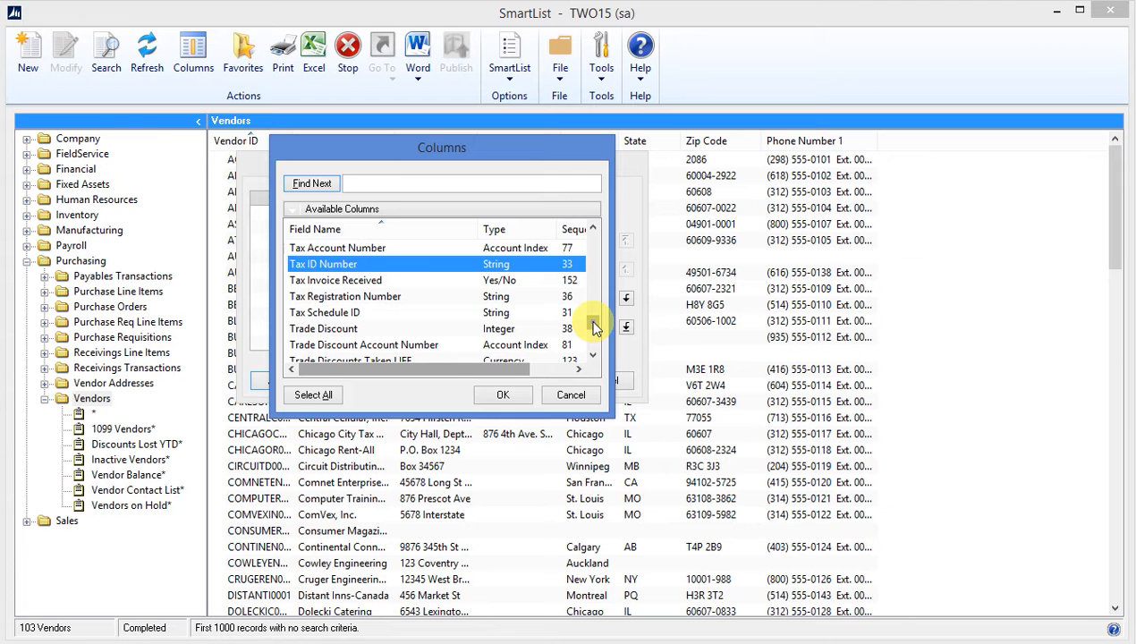
drag(594, 326, 597, 334)
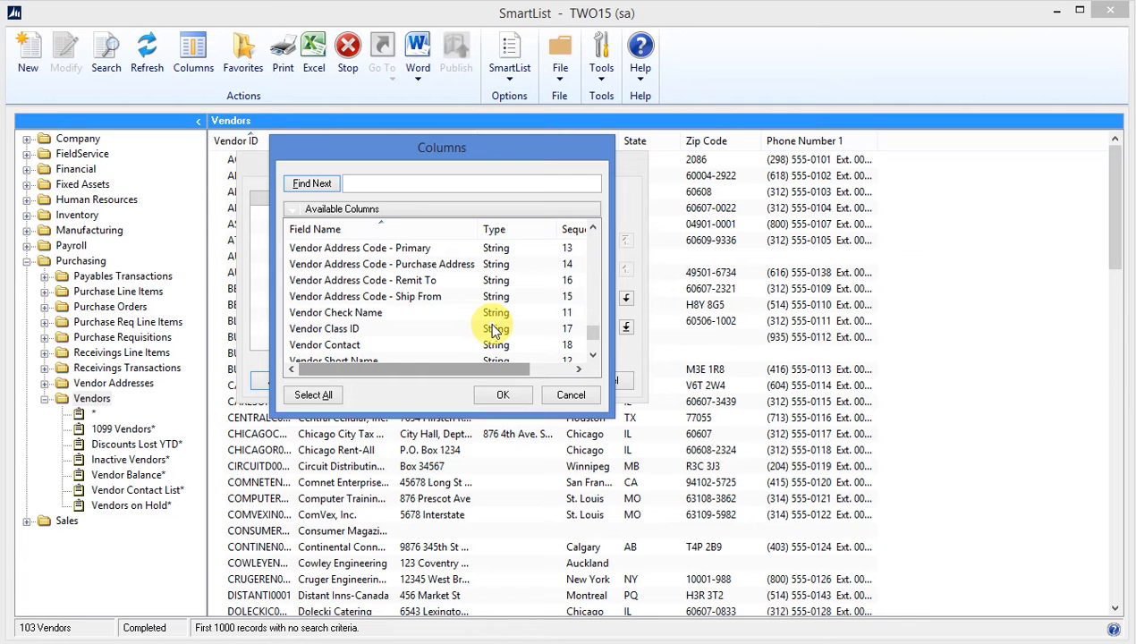
click(341, 331)
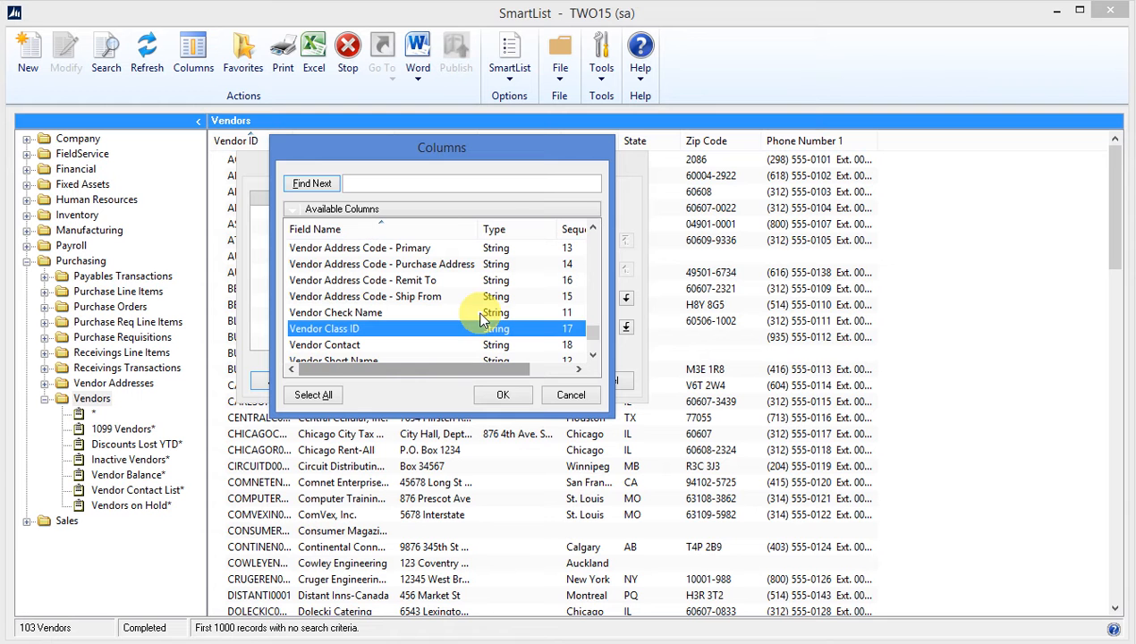
click(593, 335)
drag(593, 334, 593, 327)
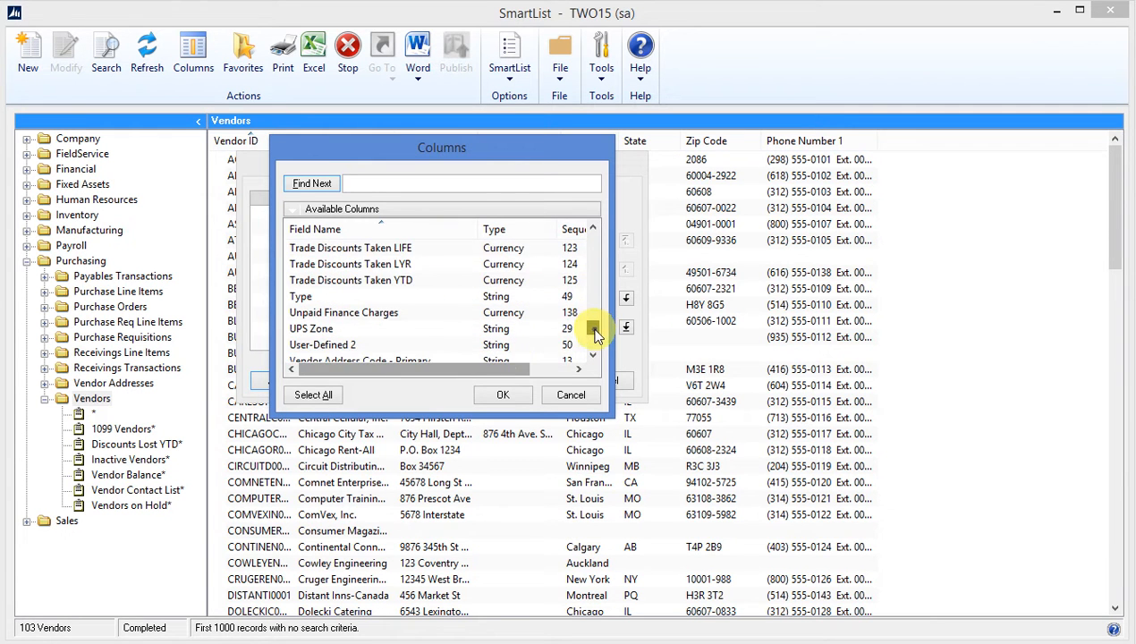
click(505, 394)
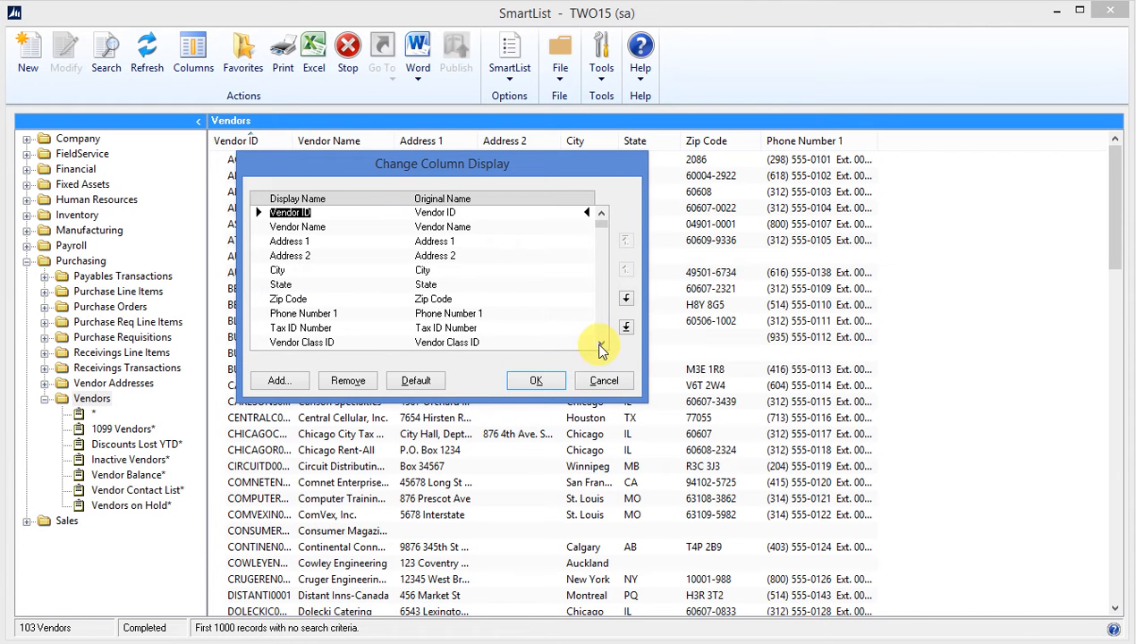
Move the Vendor Class ID column up so it sits directly after Vendor Name.
click(301, 346)
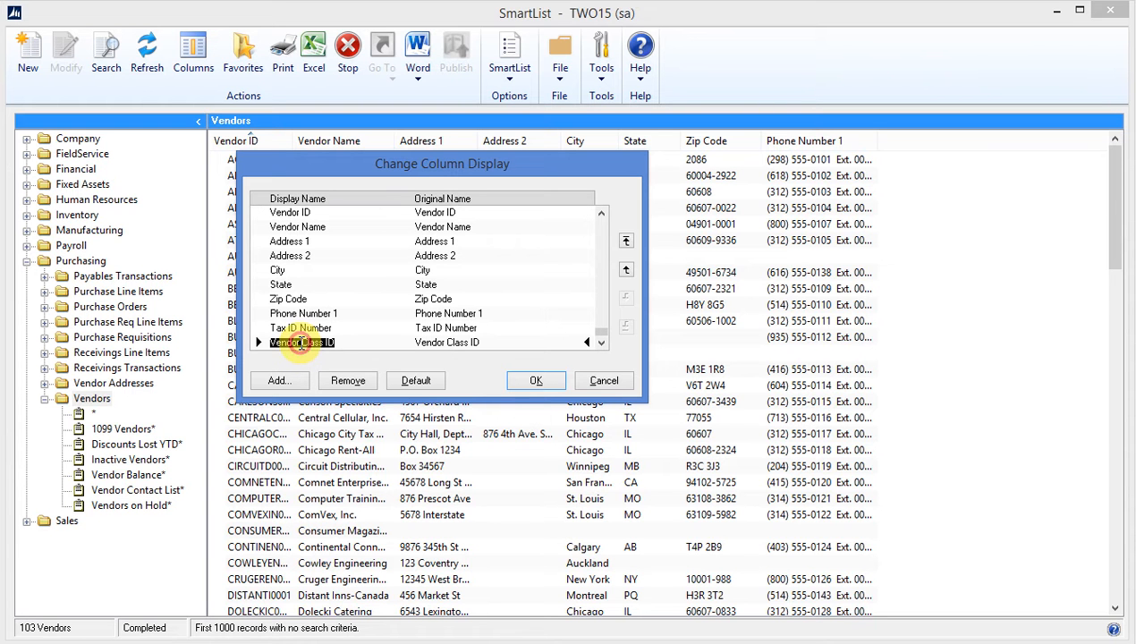
click(627, 271)
click(627, 272)
click(626, 272)
click(626, 272)
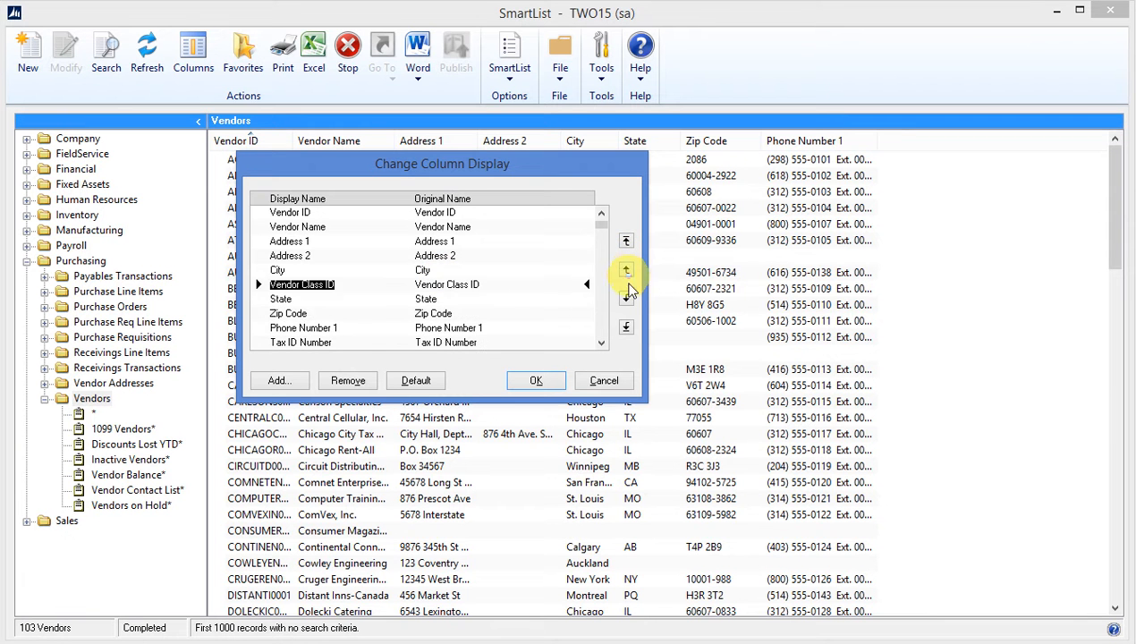
click(626, 298)
click(626, 298)
click(626, 272)
click(626, 272)
click(626, 271)
click(627, 272)
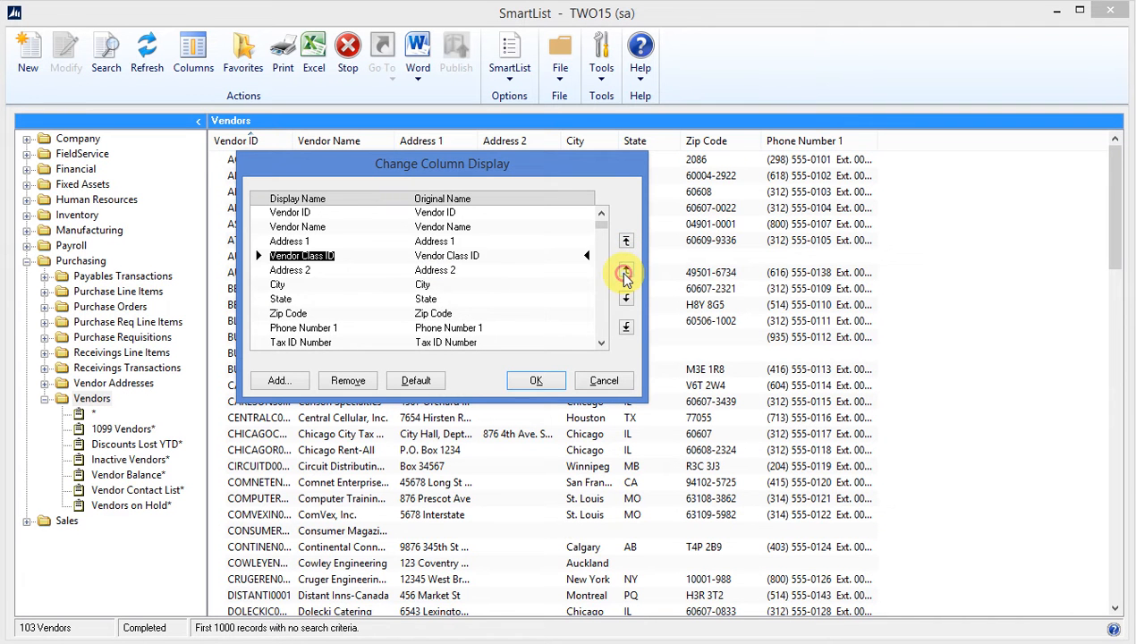
click(626, 272)
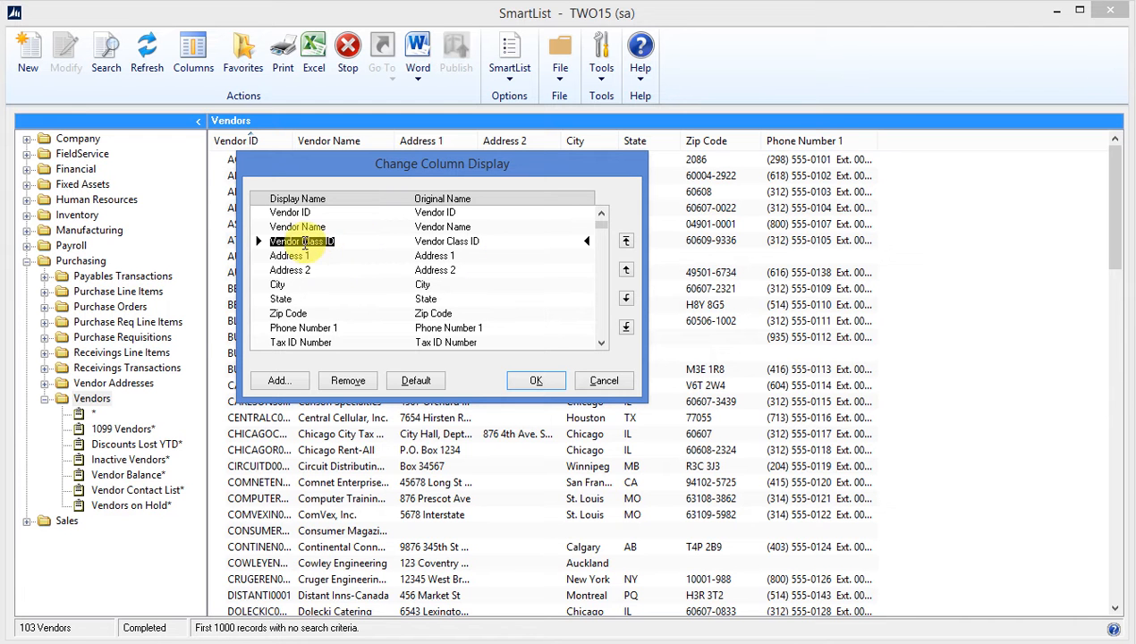
Shorten the Vendor Class ID column's display name to "Class ID" and apply the column changes.
double_click(305, 241)
click(301, 241)
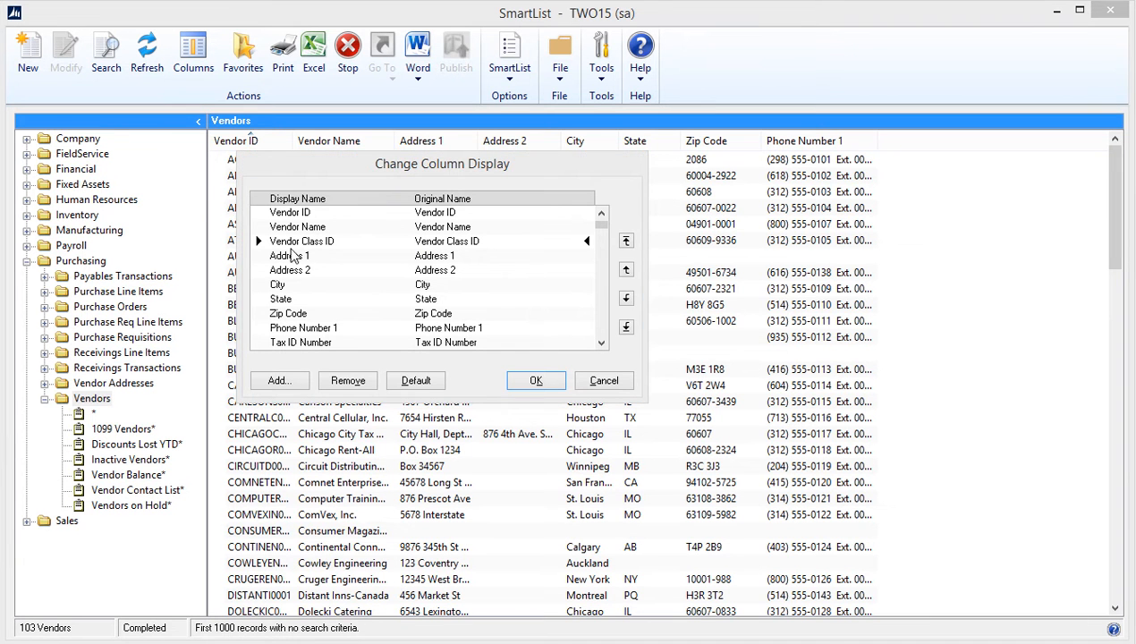
key(BackSpace)
key(BackSpace)
key(BackSpace)
key(BackSpace)
key(BackSpace)
key(BackSpace)
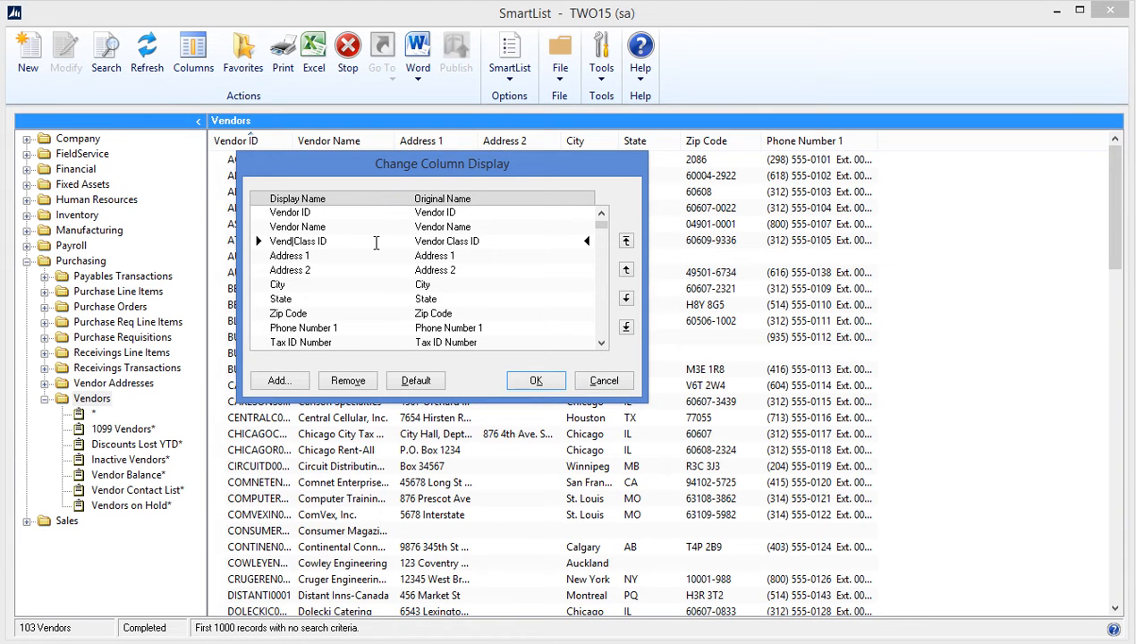
key(BackSpace)
click(523, 381)
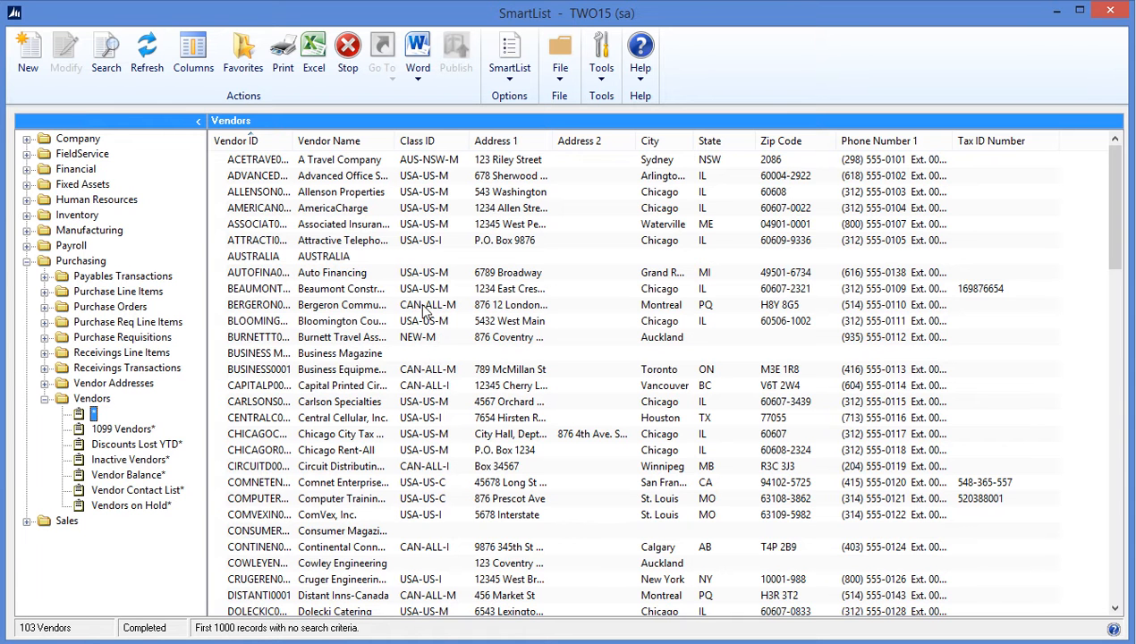
Sort the vendor list by Class ID in both directions and return it to Vendor ID order.
click(436, 145)
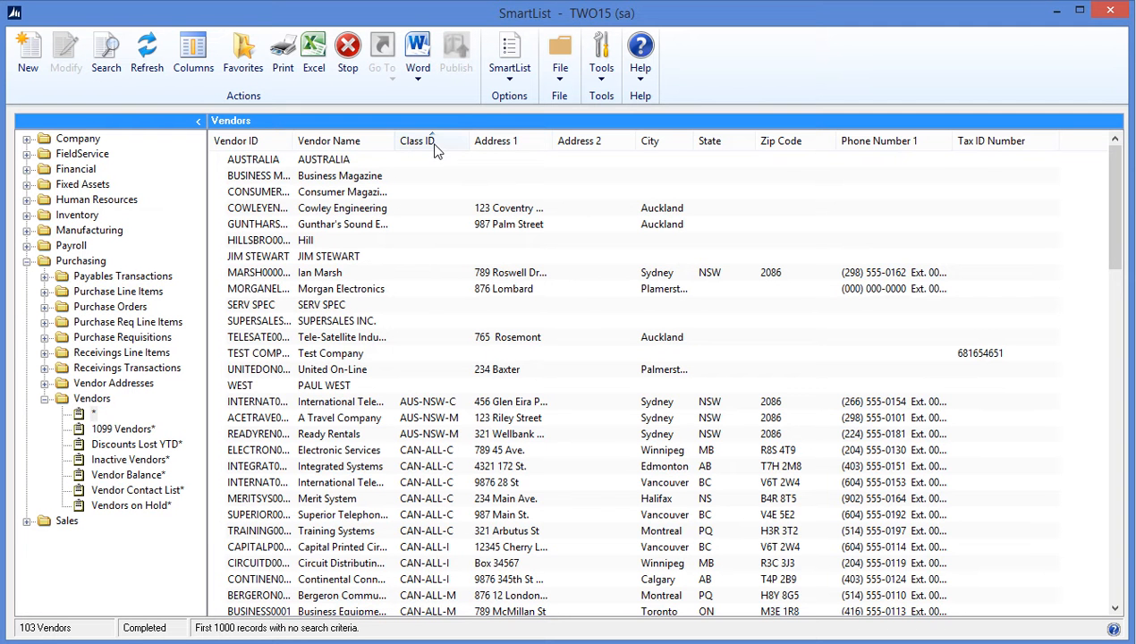
click(432, 142)
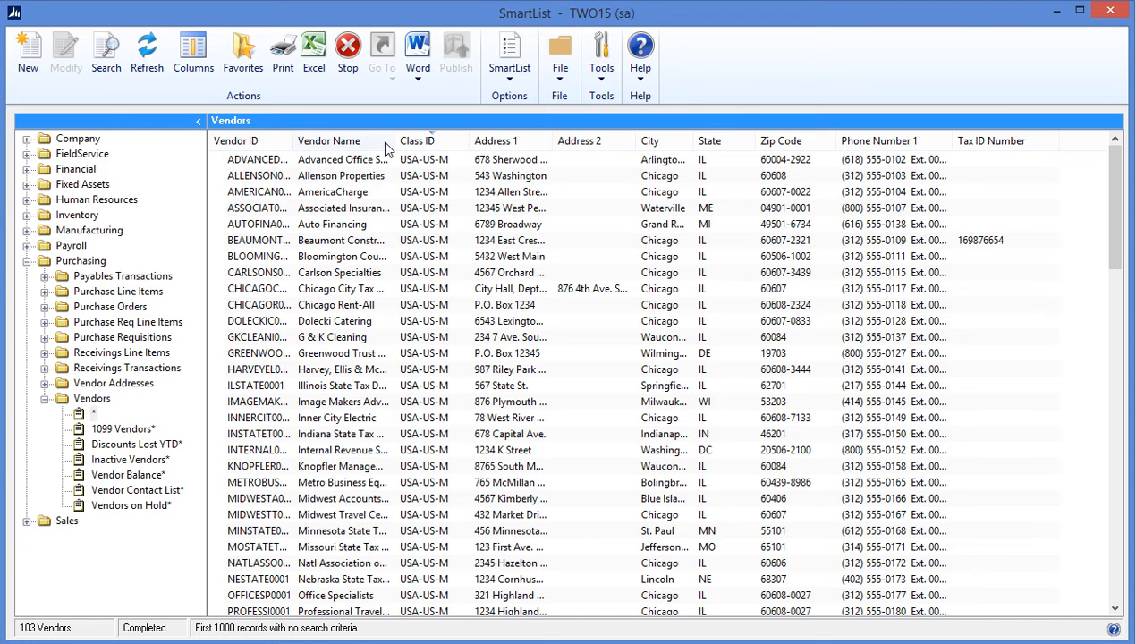
click(254, 140)
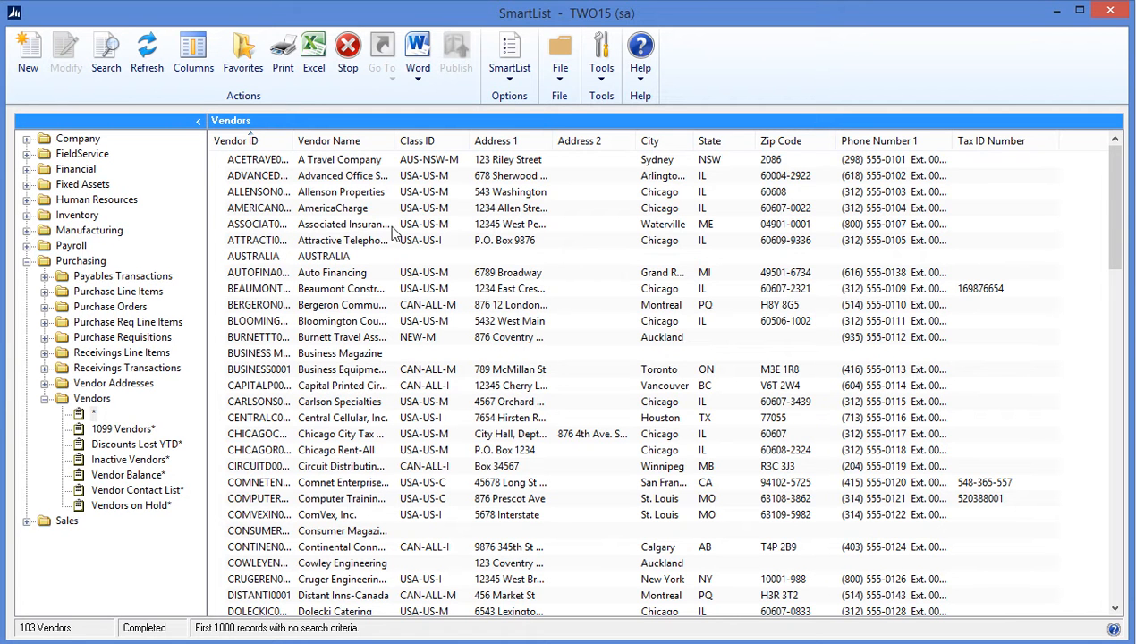
Define the first vendor search criterion as Class ID begins with "USA".
click(106, 55)
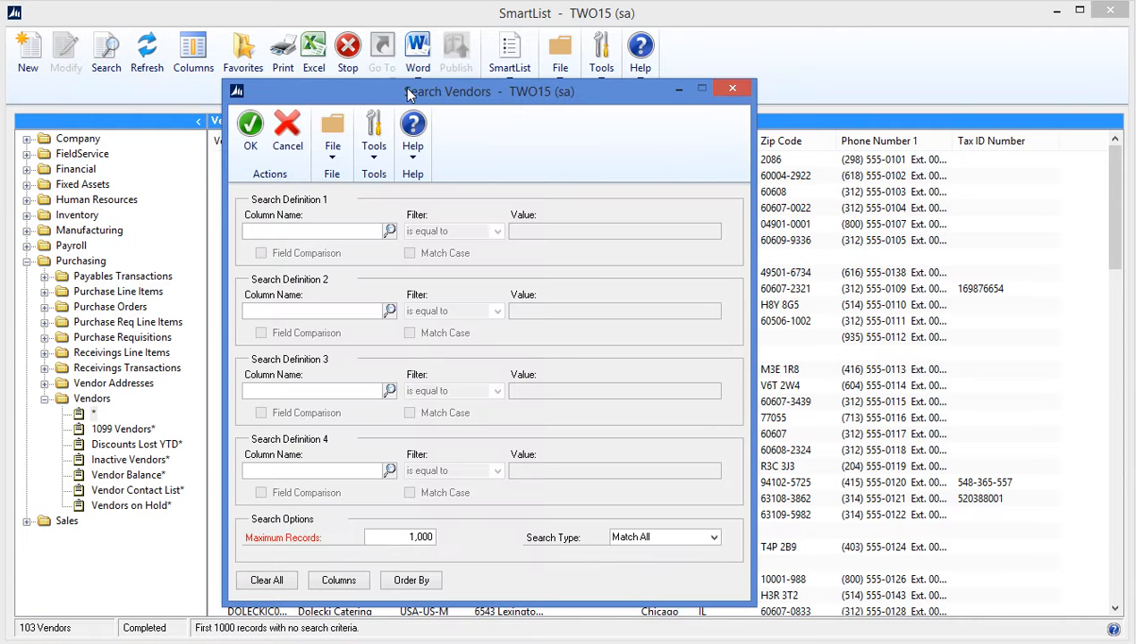
drag(439, 93, 447, 62)
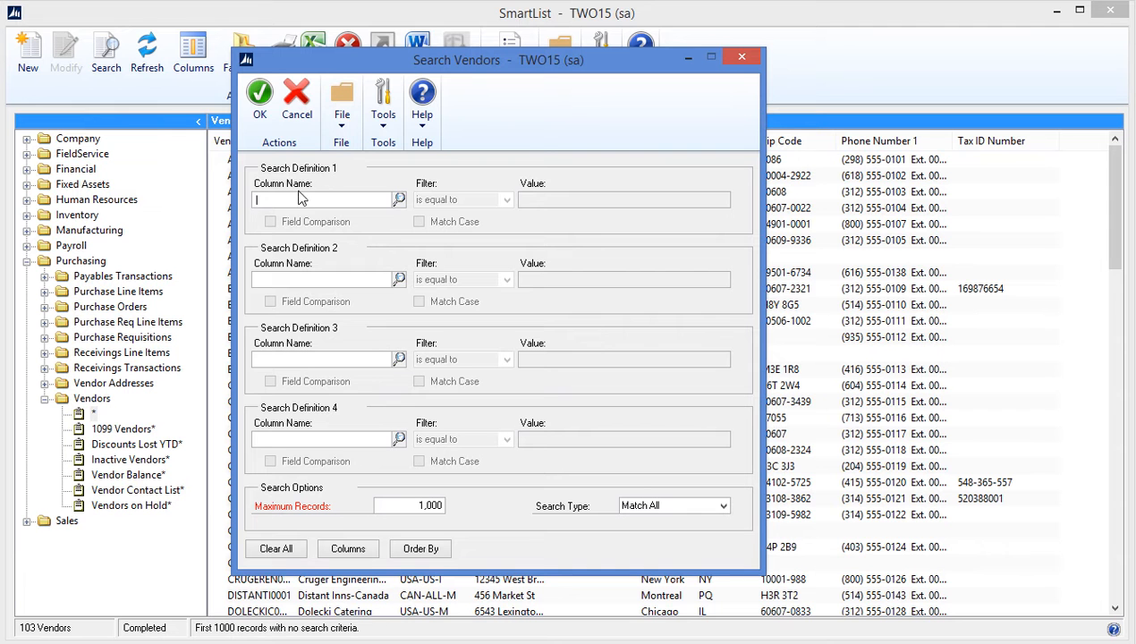
click(399, 200)
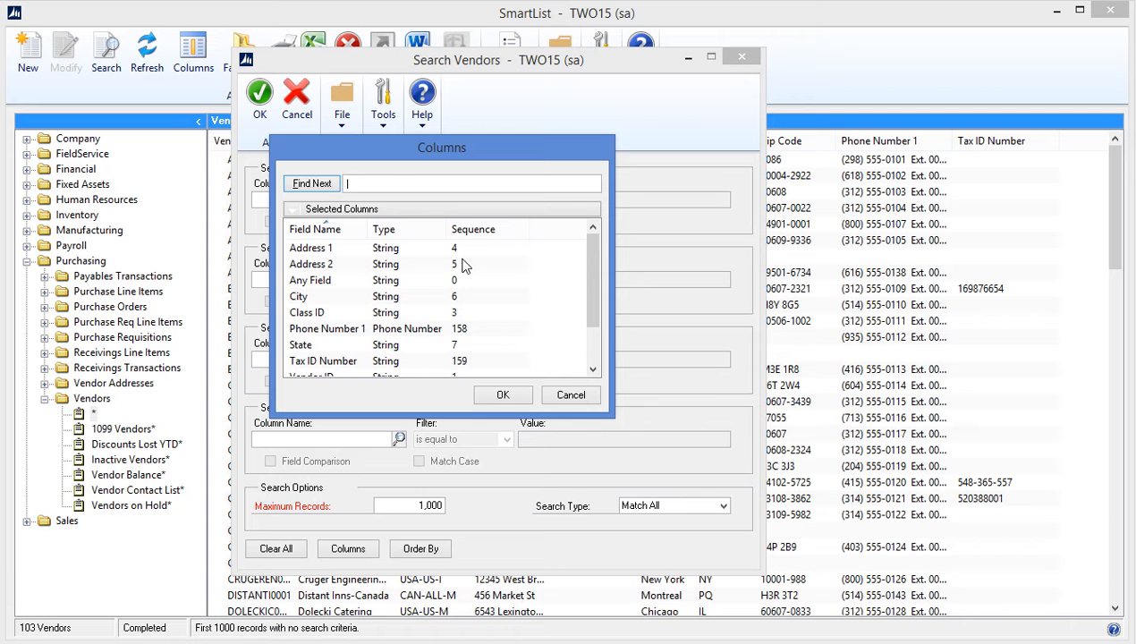
scroll(592, 261, down, 3)
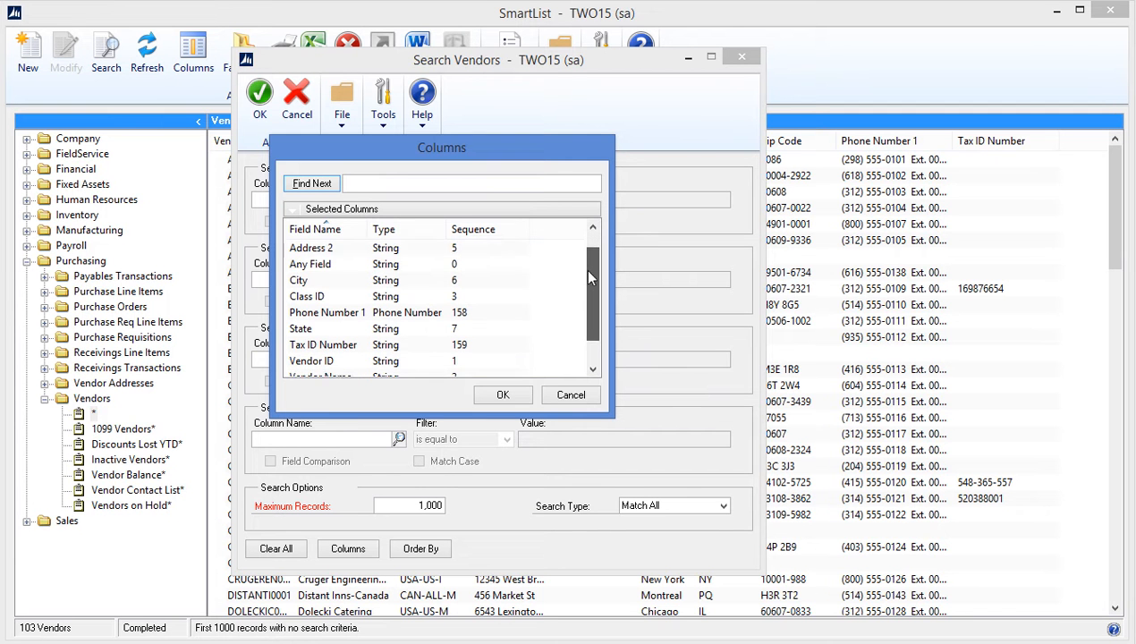
click(305, 267)
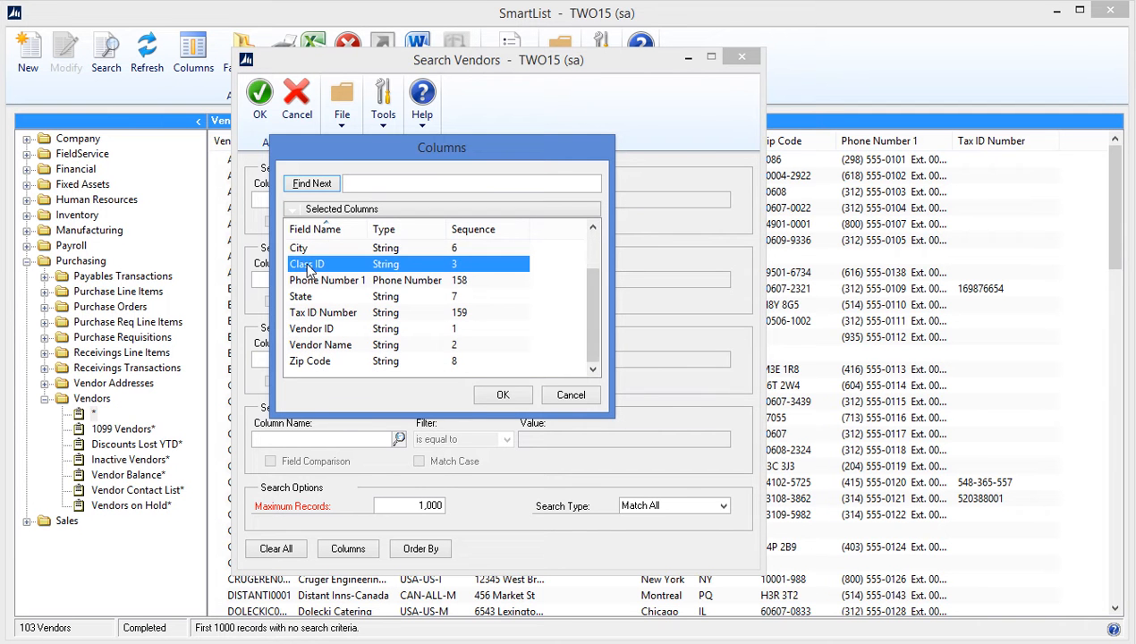
click(503, 395)
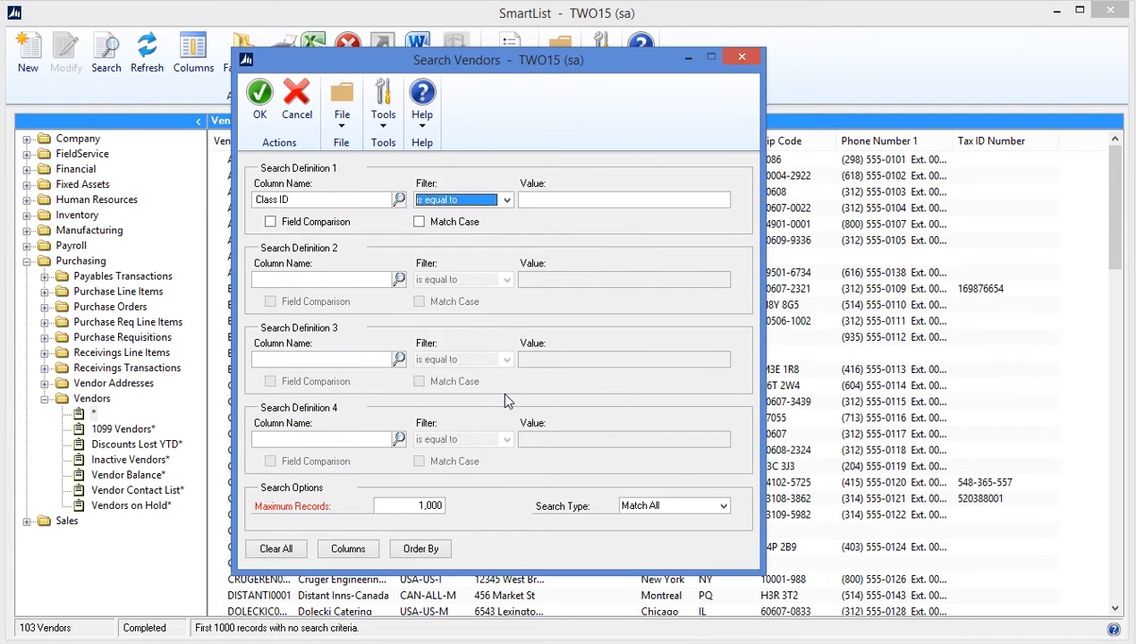
click(507, 200)
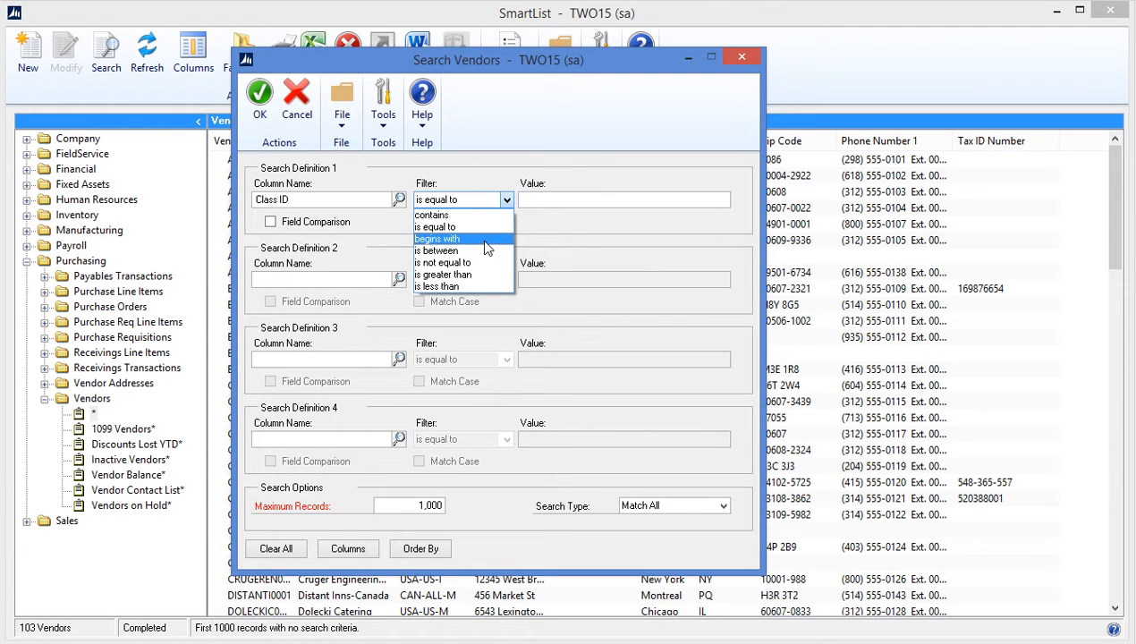
click(486, 240)
click(551, 200)
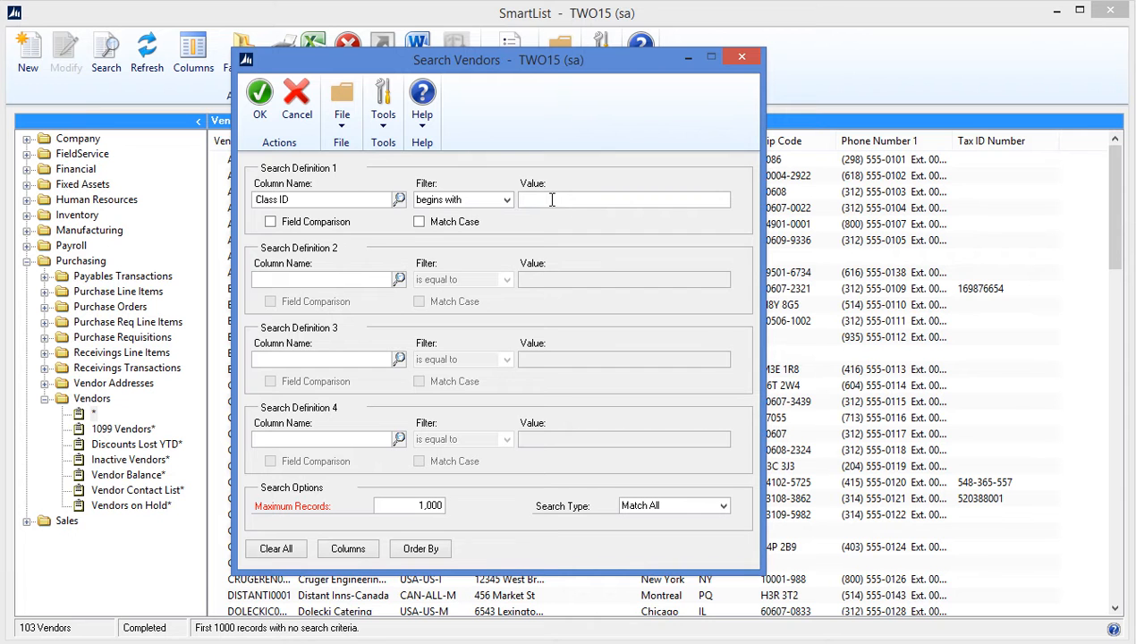
text(USA)
Set the search's maximum records to 9999999 and run the vendor search.
click(390, 503)
text(9999999)
click(256, 100)
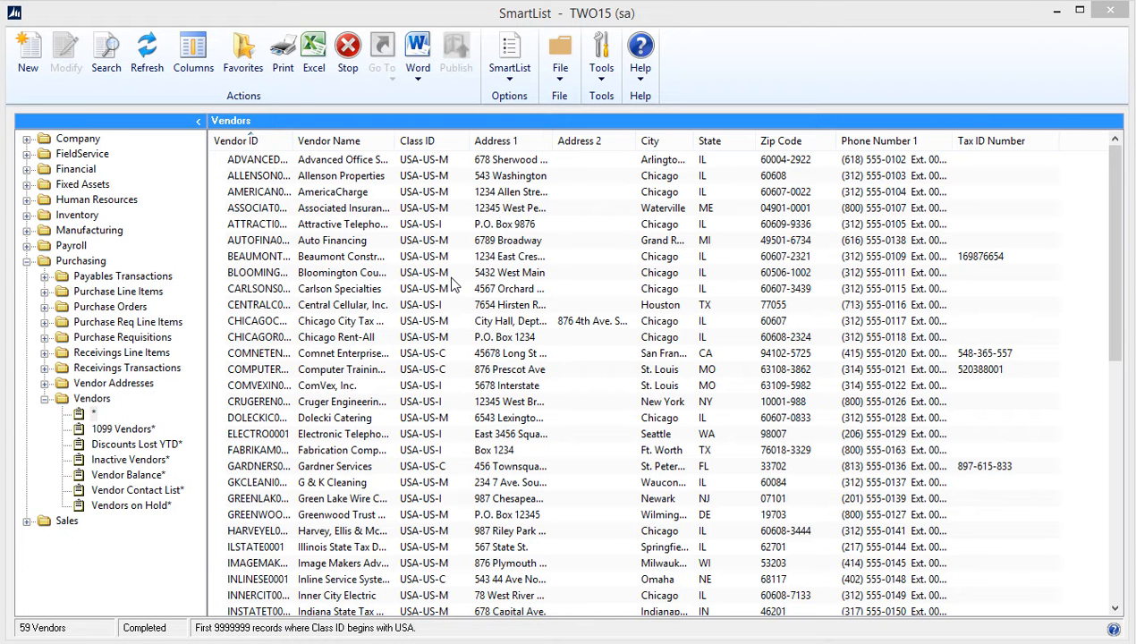
Add the current vendor list as a favorite with reminder, named "Vendor Tax ID by Class" and visible to System.
click(248, 68)
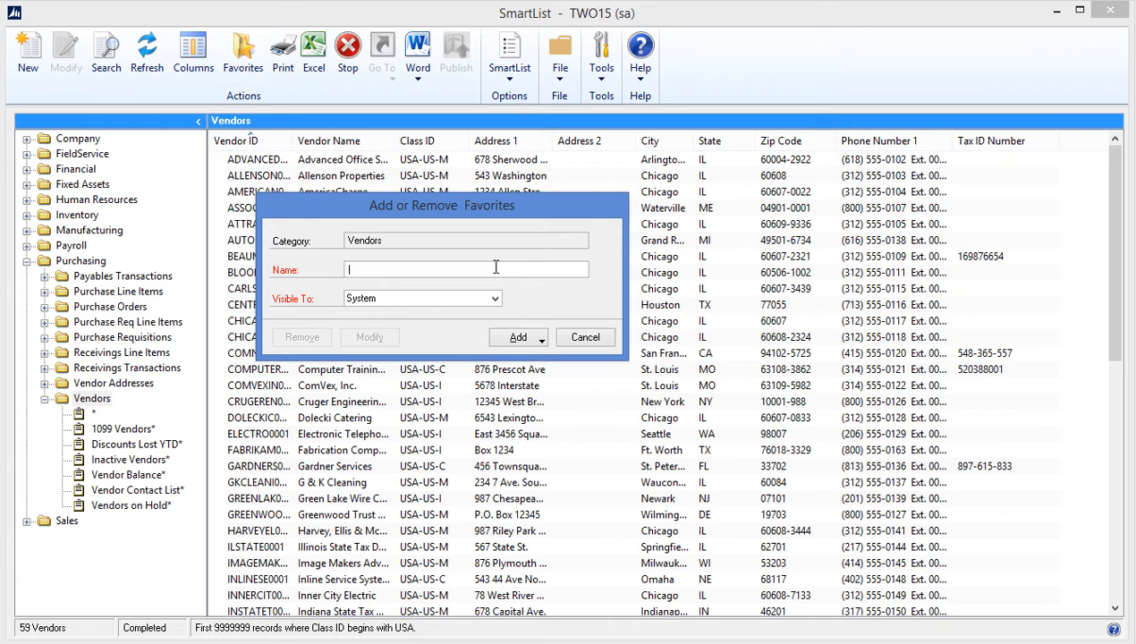
text(Vendor Tax iD by Class)
click(496, 299)
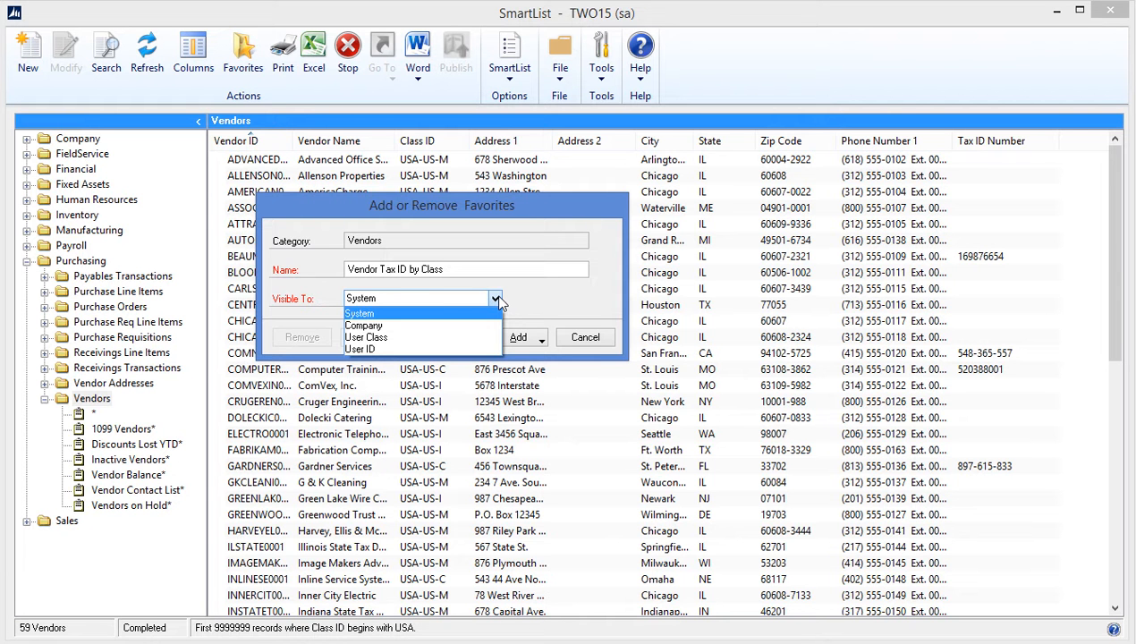
click(497, 301)
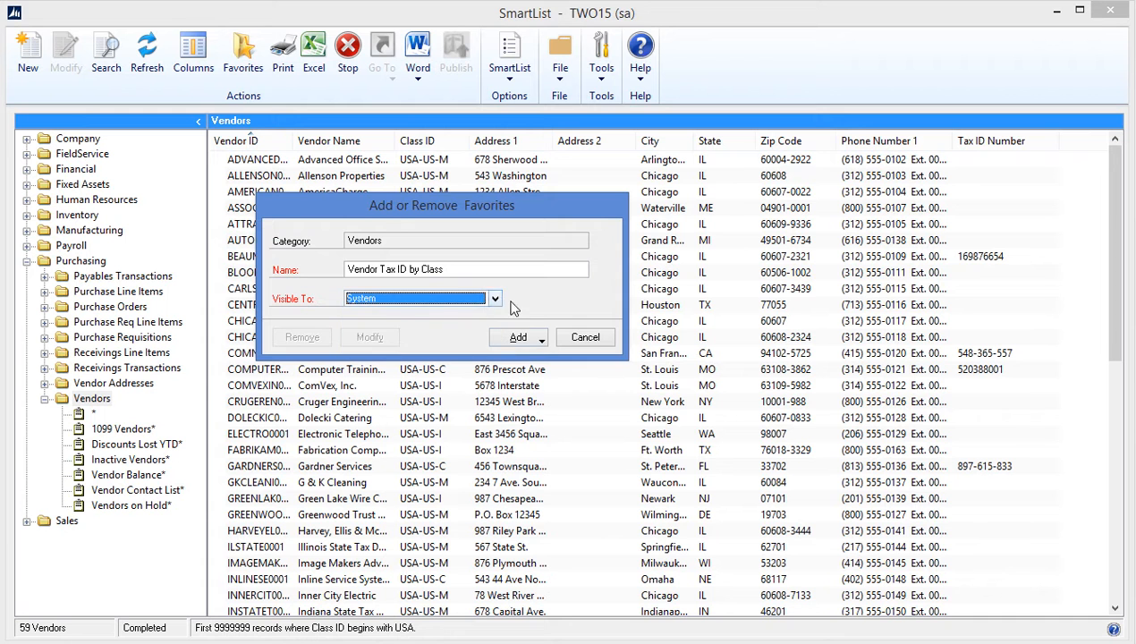
click(540, 345)
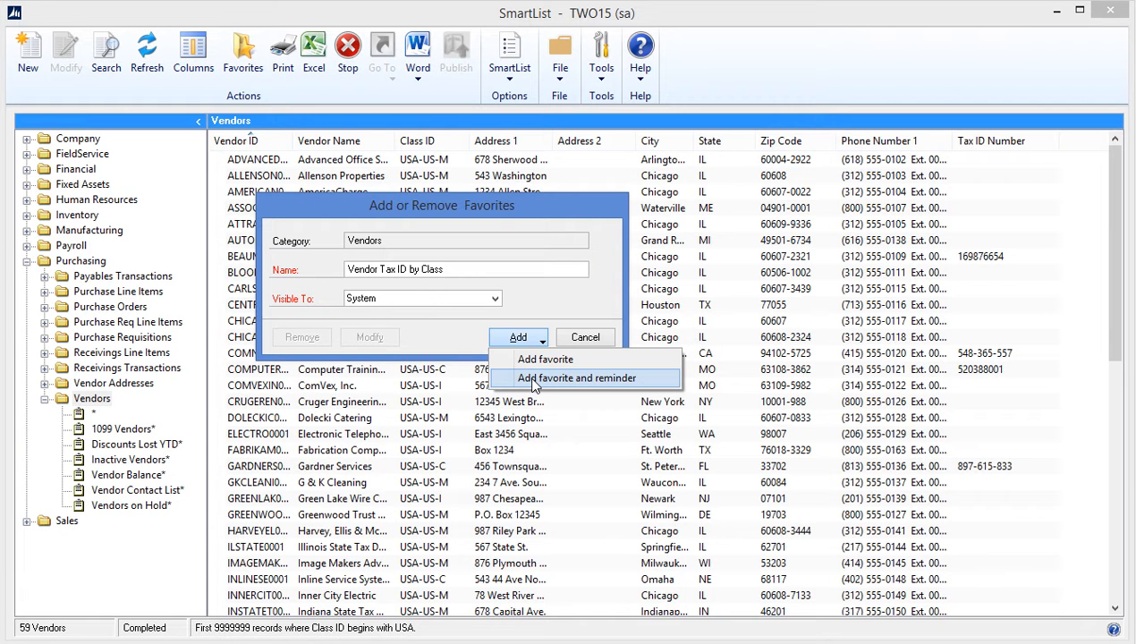
click(534, 379)
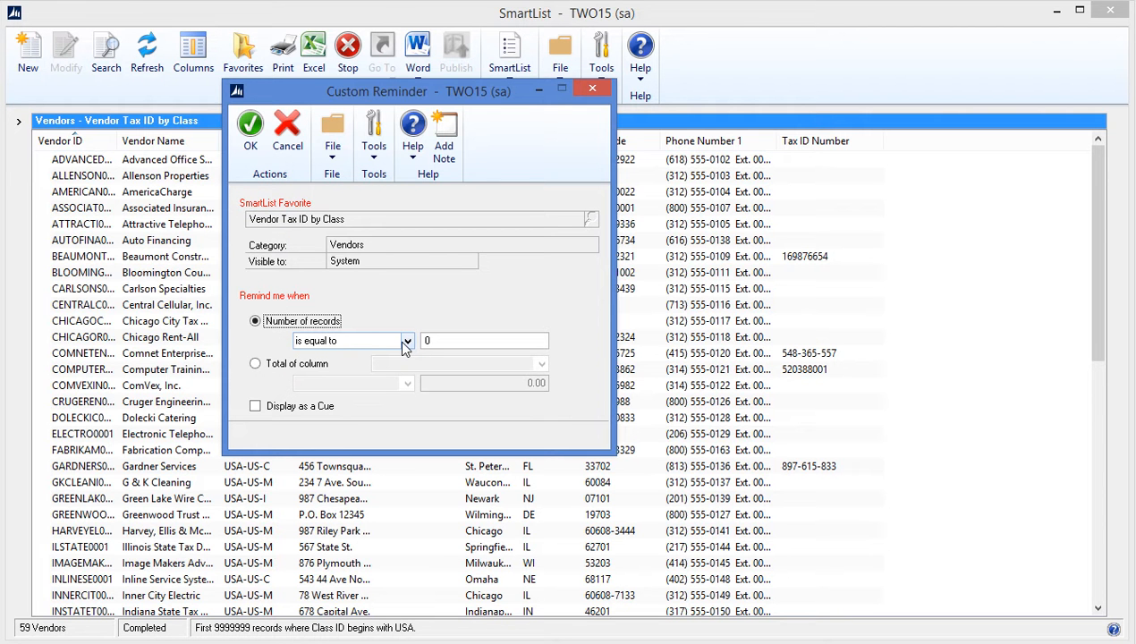
click(276, 367)
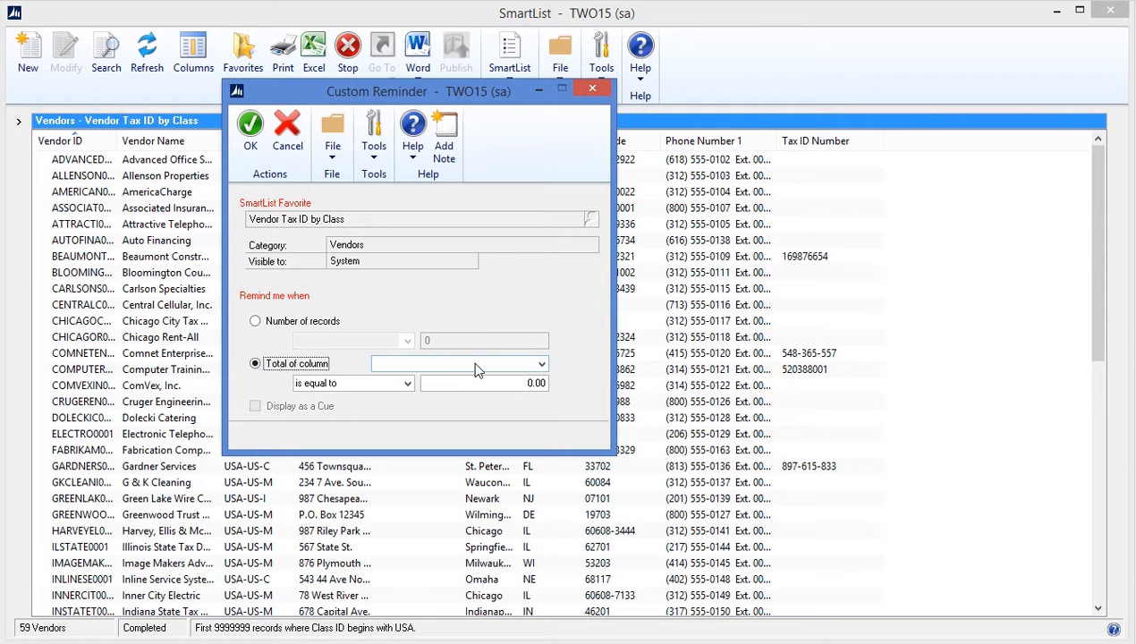
click(540, 364)
click(517, 364)
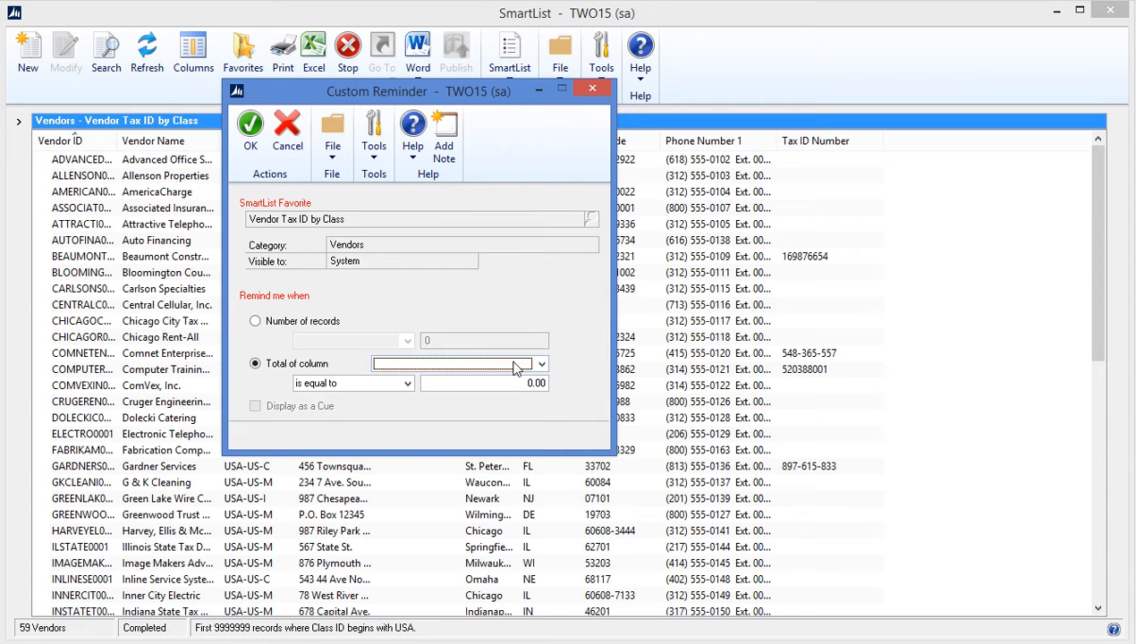
click(295, 320)
Set the custom reminder to number of records is greater than 10, display it as a cue, and save it.
click(407, 341)
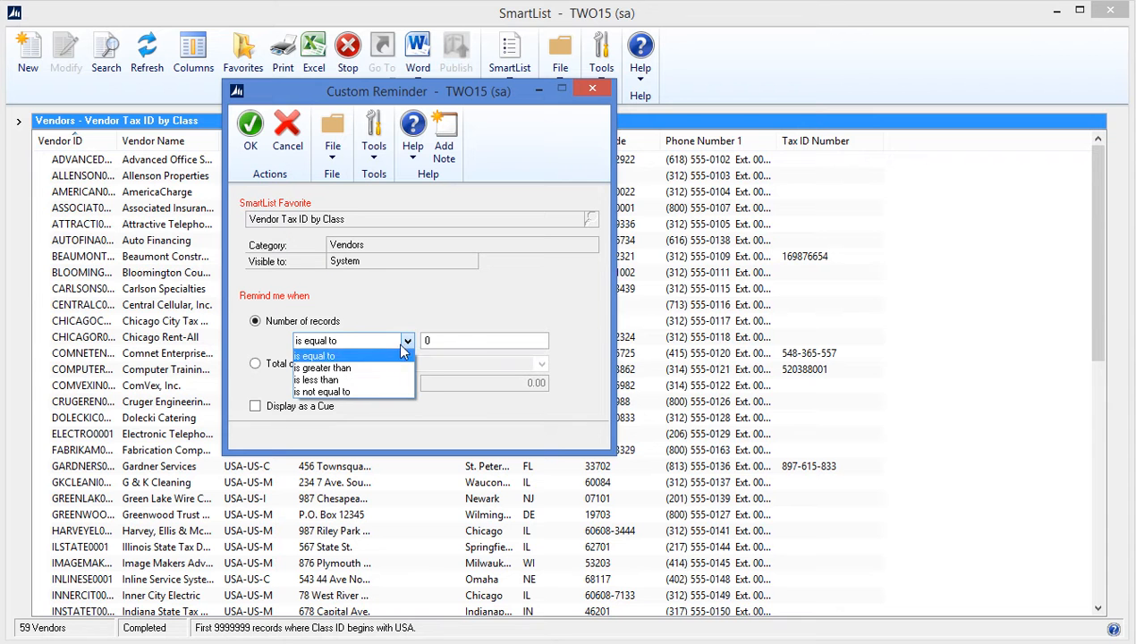
click(388, 367)
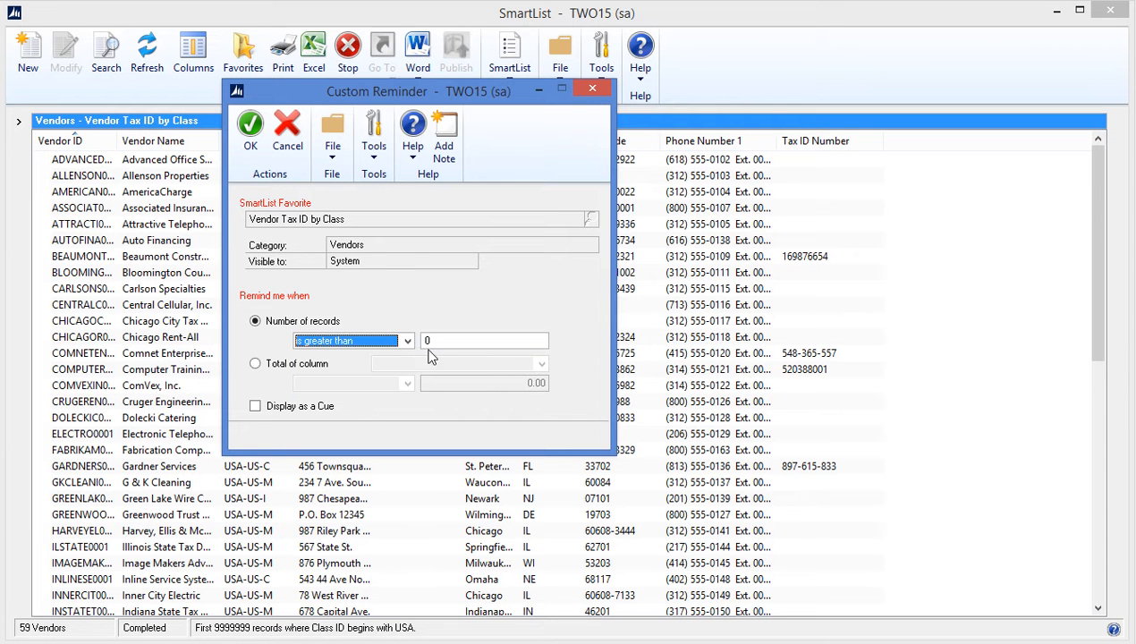
click(449, 340)
text(10)
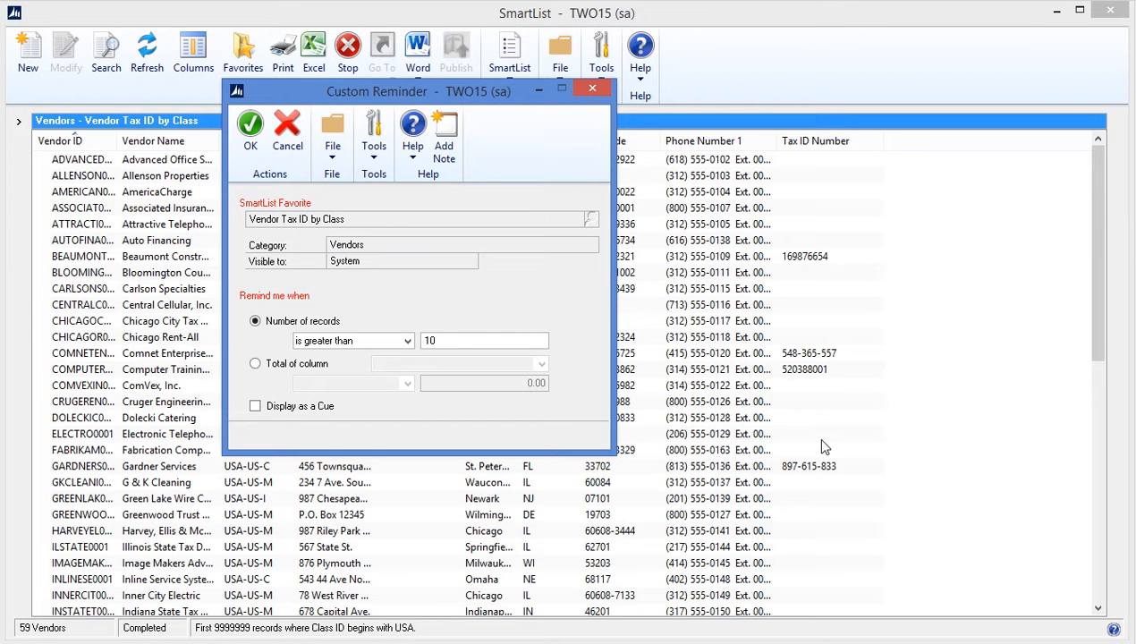
click(257, 407)
click(250, 146)
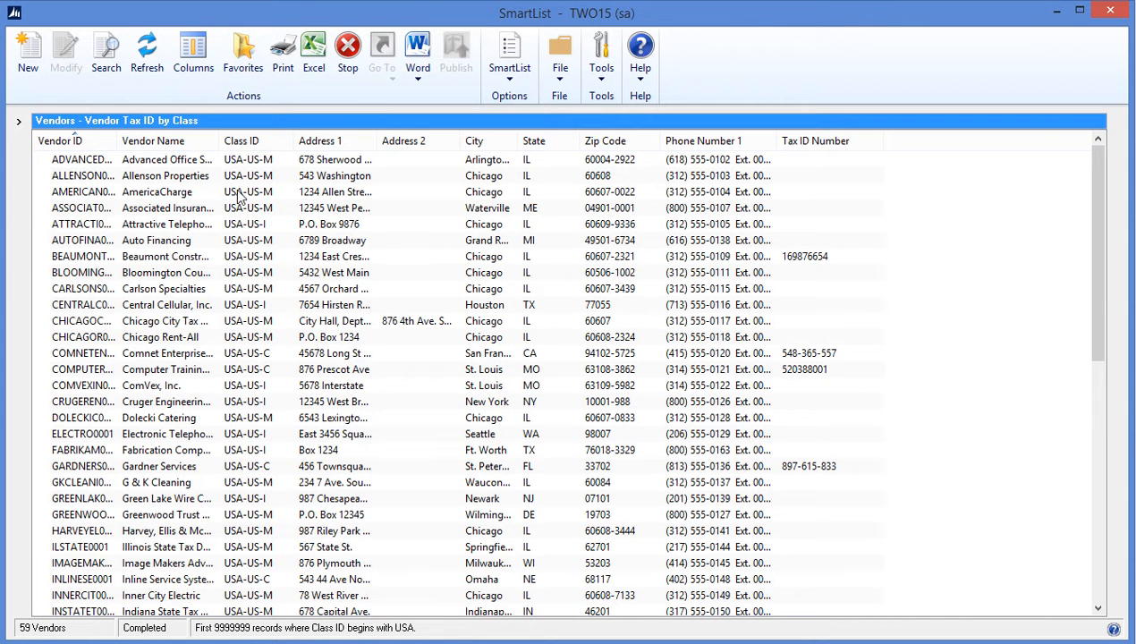
Show the SmartList category tree, then view the Associated Insurance vendor's maintenance record from the list and close it.
click(18, 121)
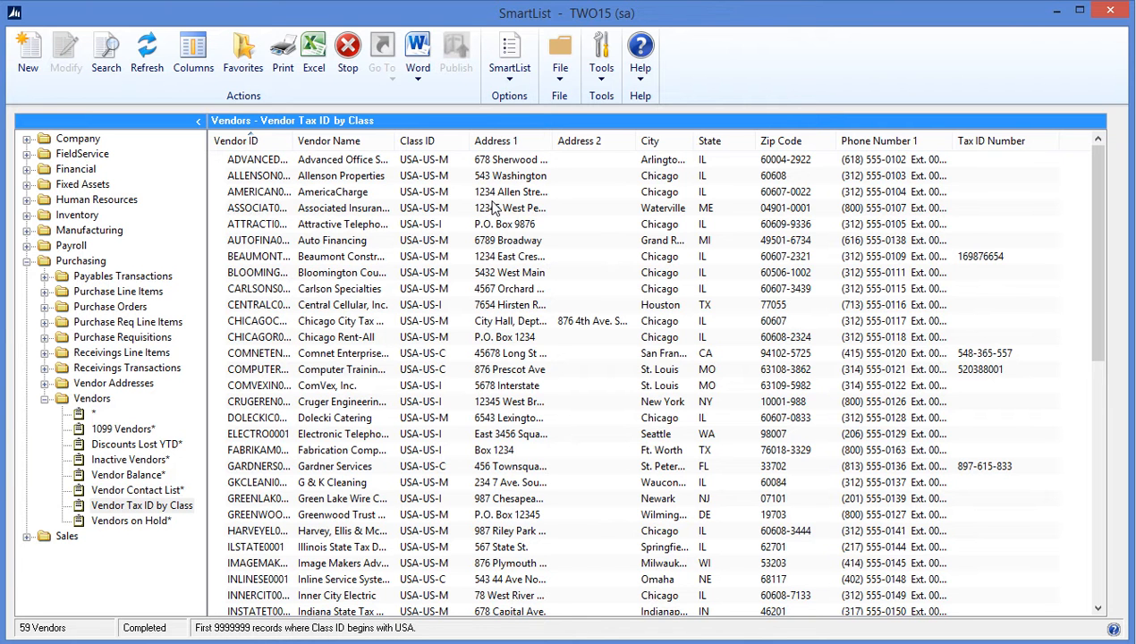
click(492, 208)
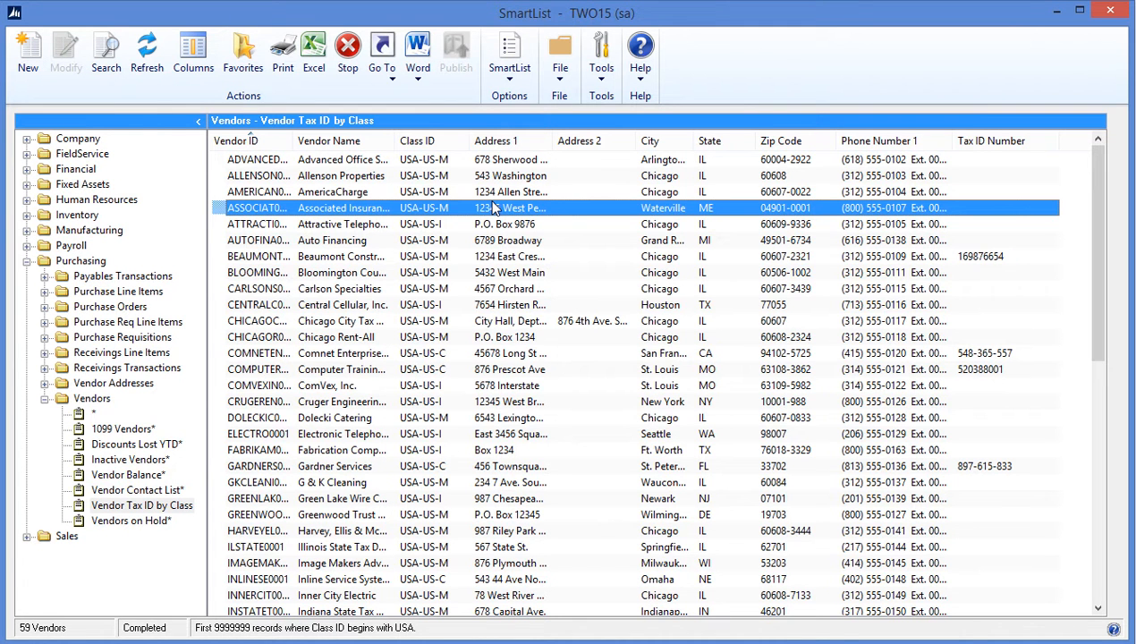
double_click(444, 208)
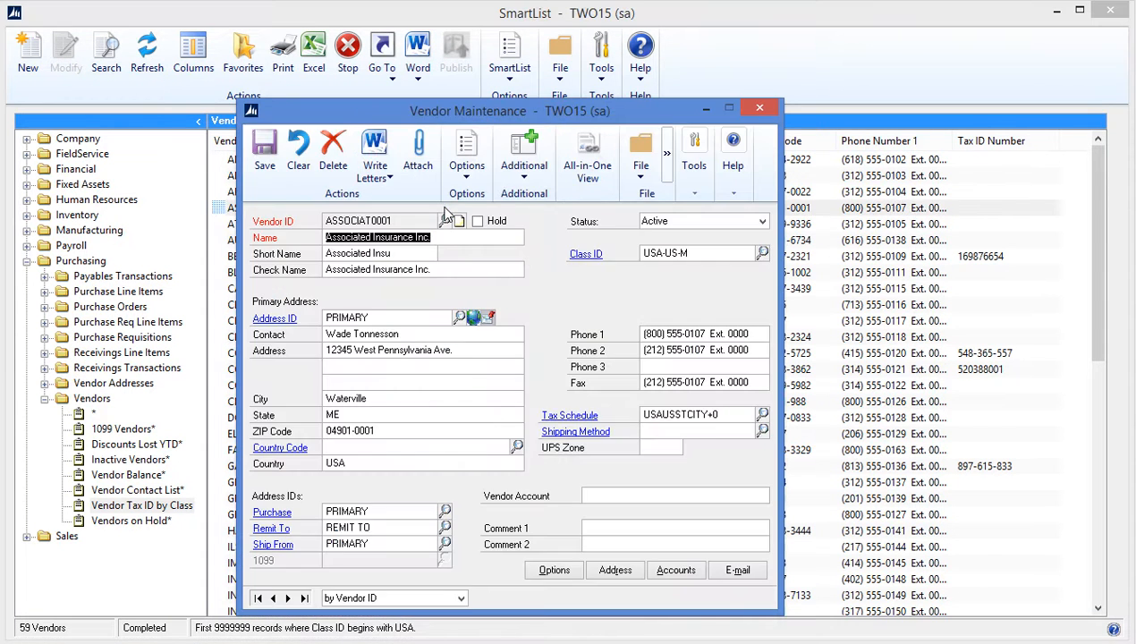
click(759, 108)
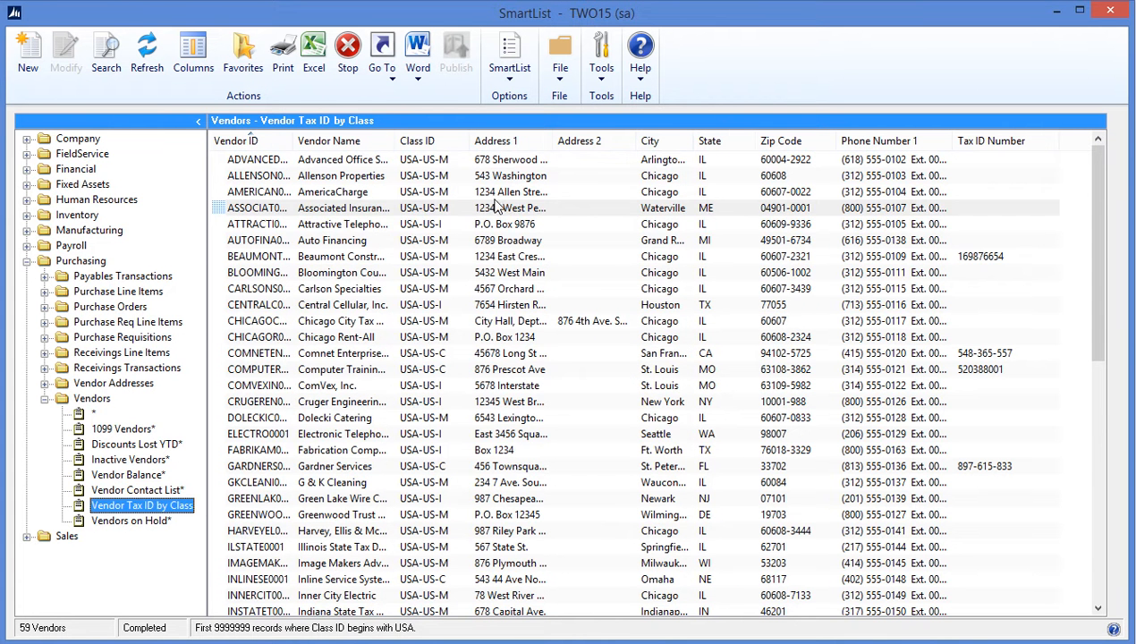
View the Vendor Inquiry and the Vendor Transaction Inquiry for the Associated Insurance vendor, closing each window.
click(383, 208)
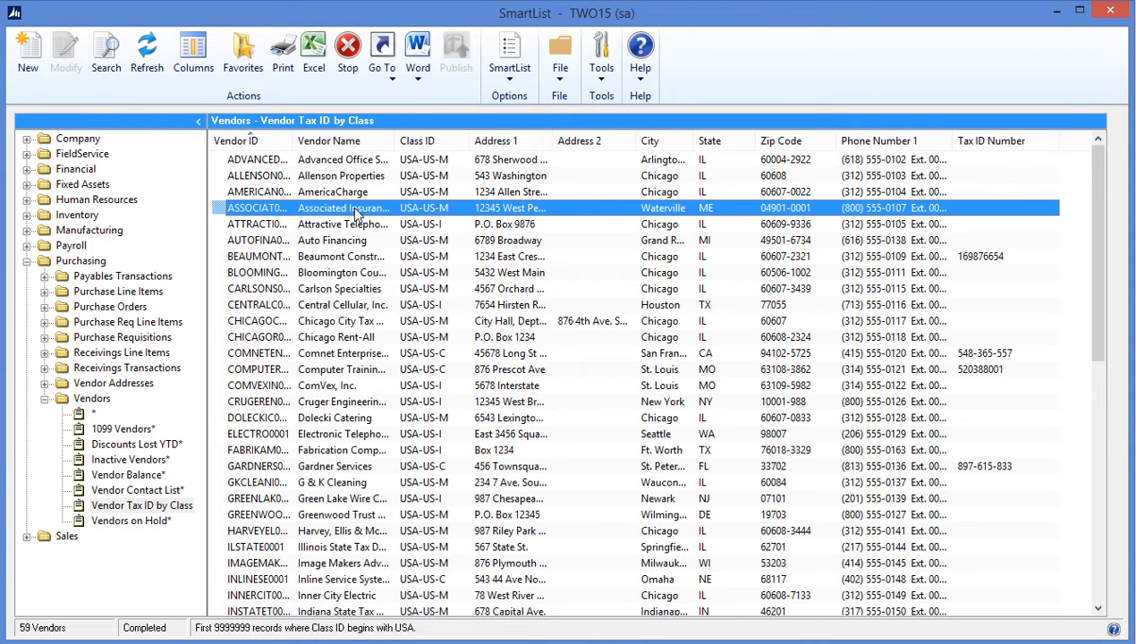
click(384, 75)
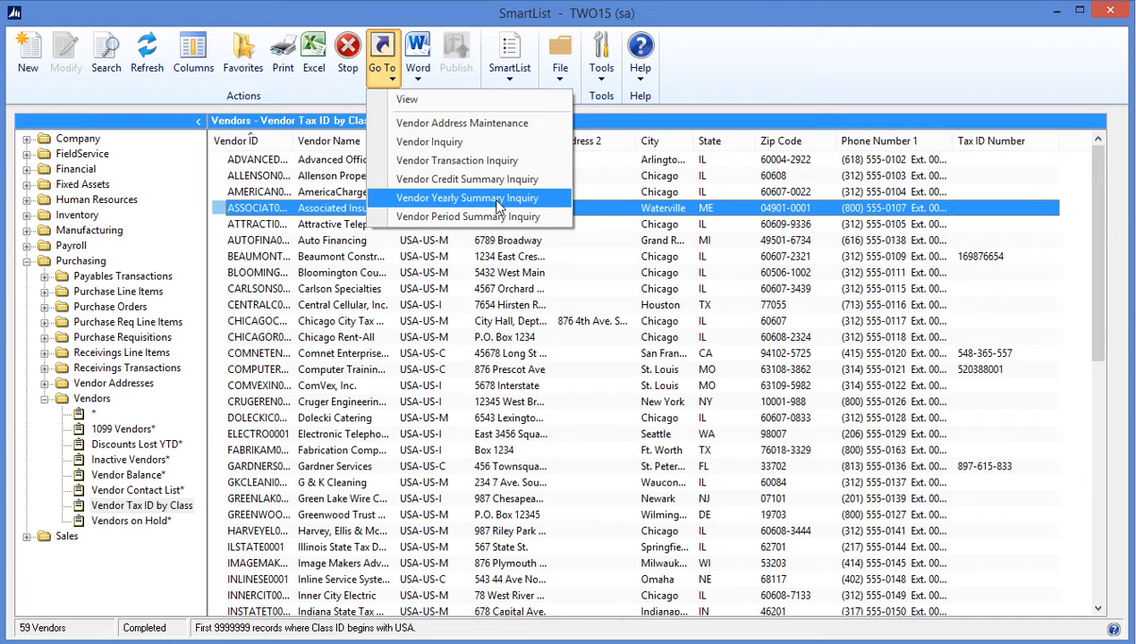
click(495, 143)
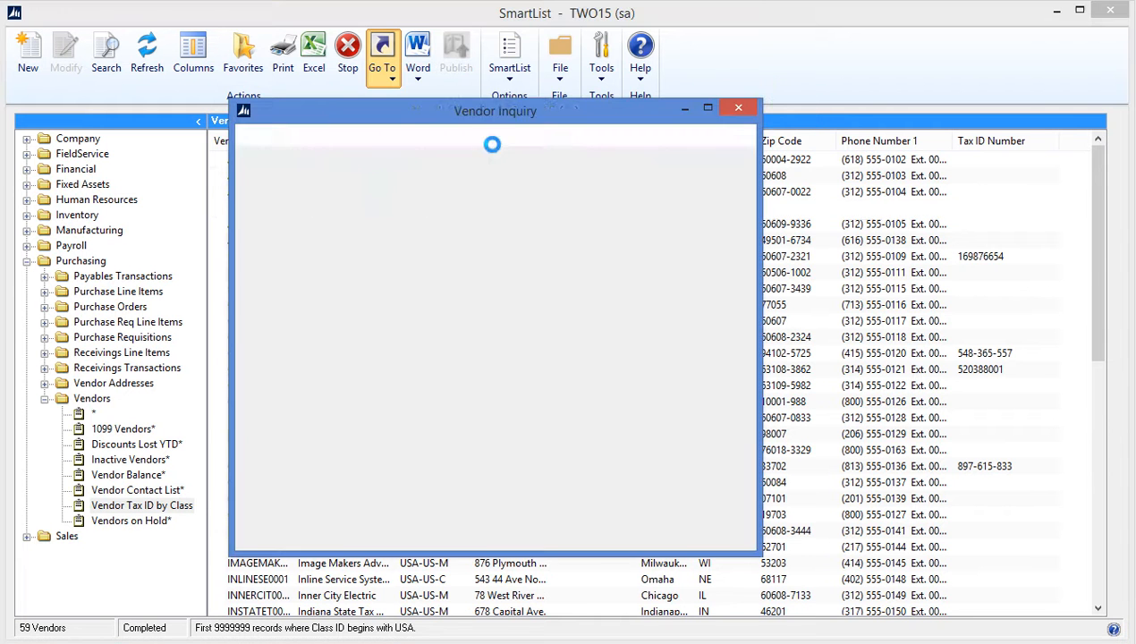
click(719, 112)
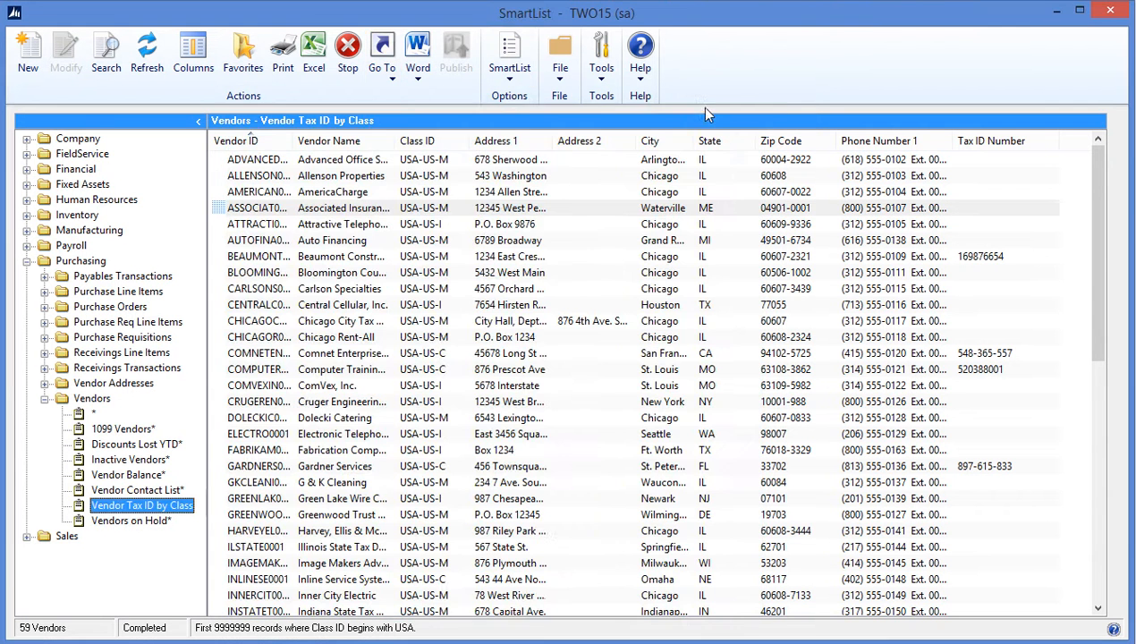
click(389, 75)
click(417, 164)
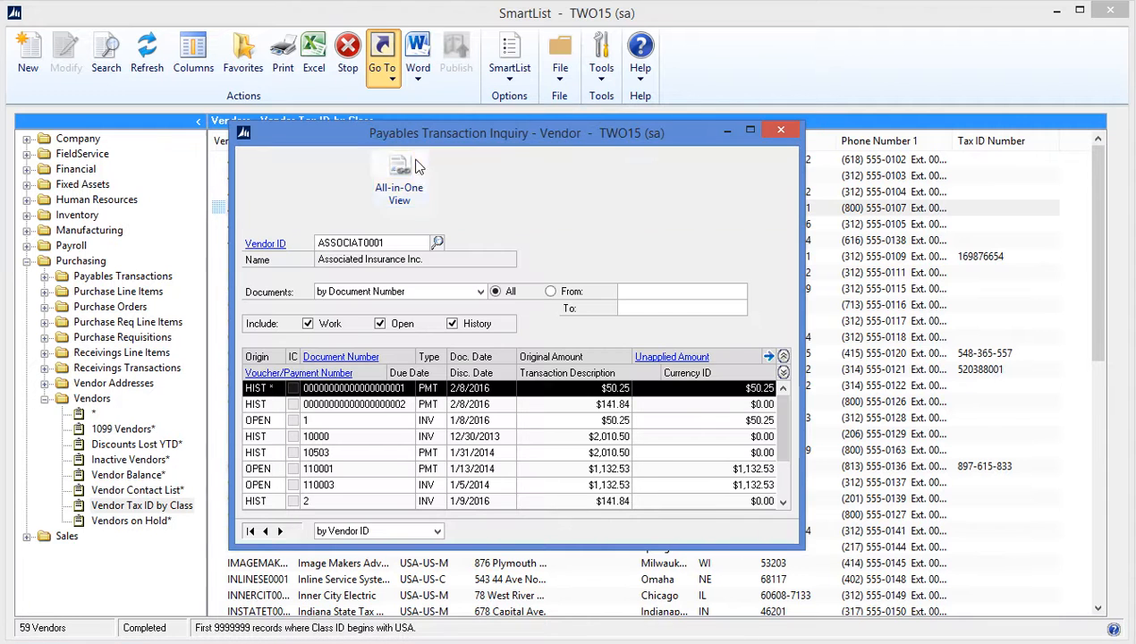
click(782, 132)
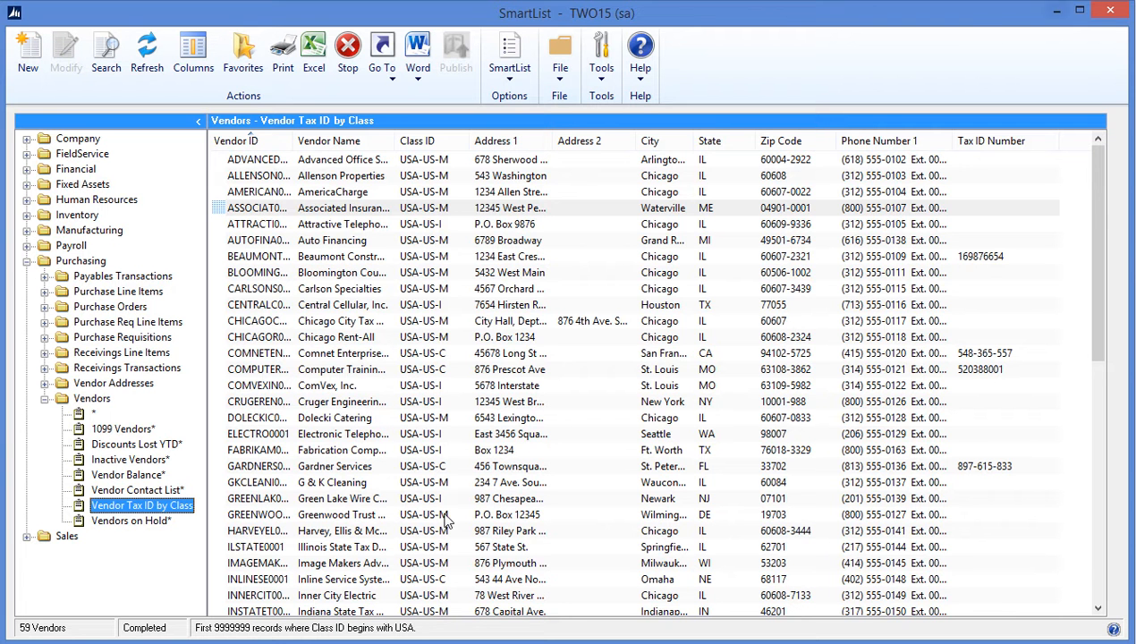
Minimize SmartList and refresh the Dynamics GP home page by switching to the Financial area and back to Home.
click(1056, 15)
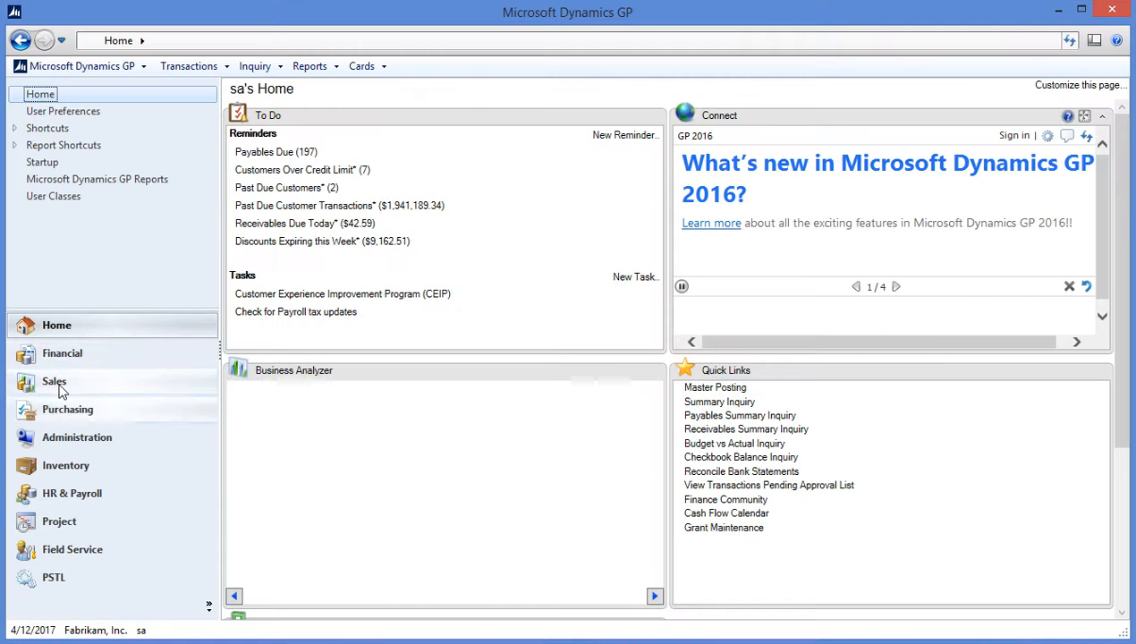
click(55, 355)
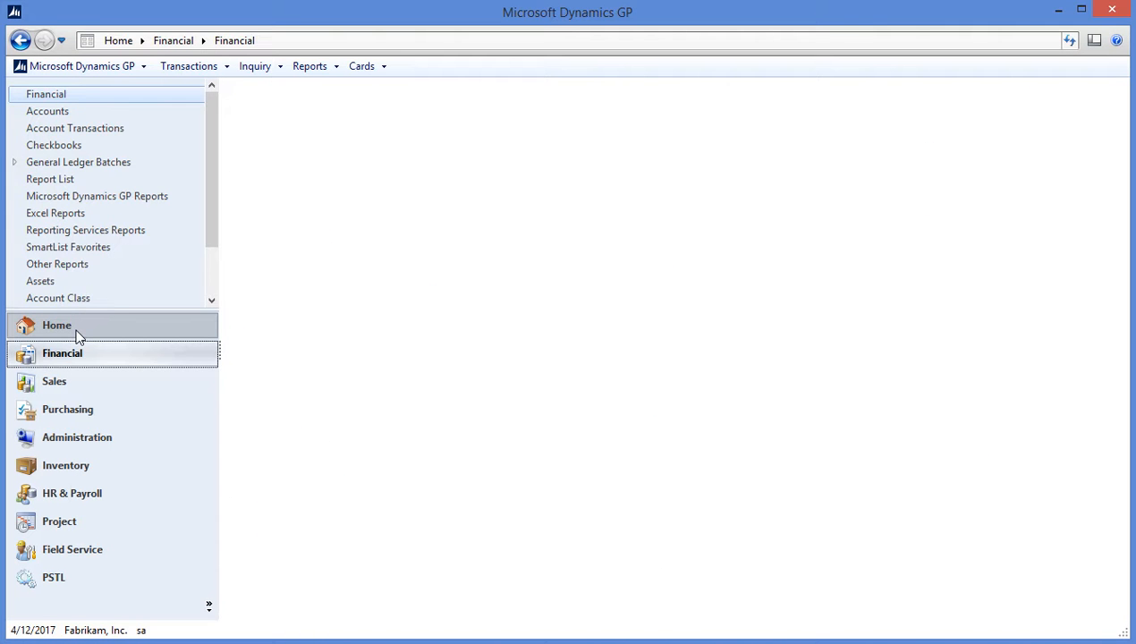
click(76, 328)
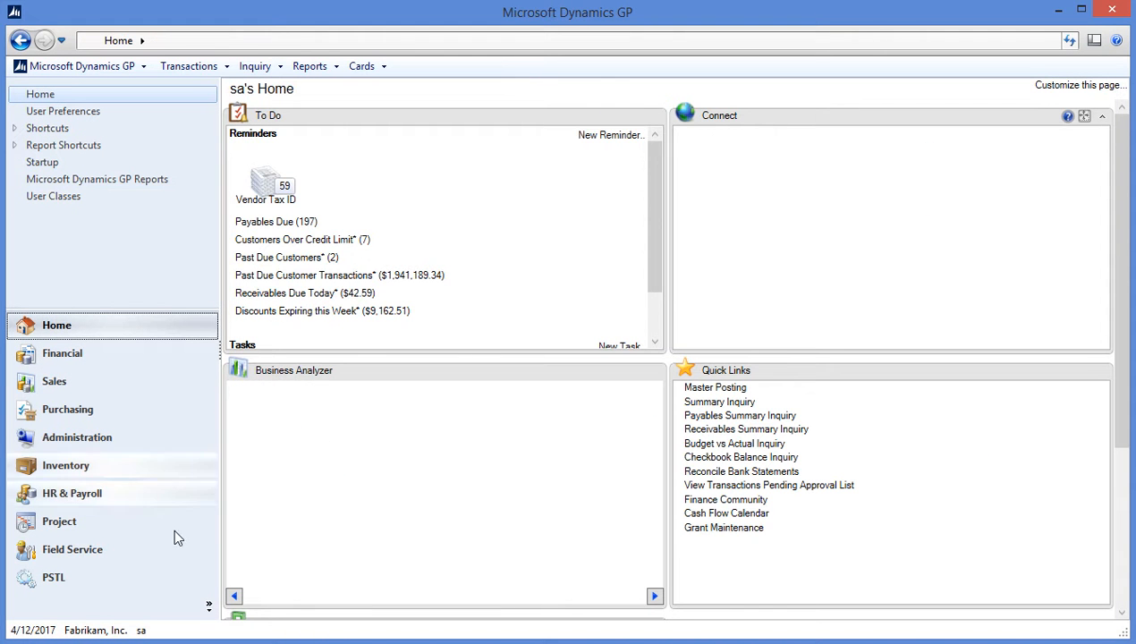
Restore the minimized SmartList window and close it.
mouse_move(215, 640)
click(219, 609)
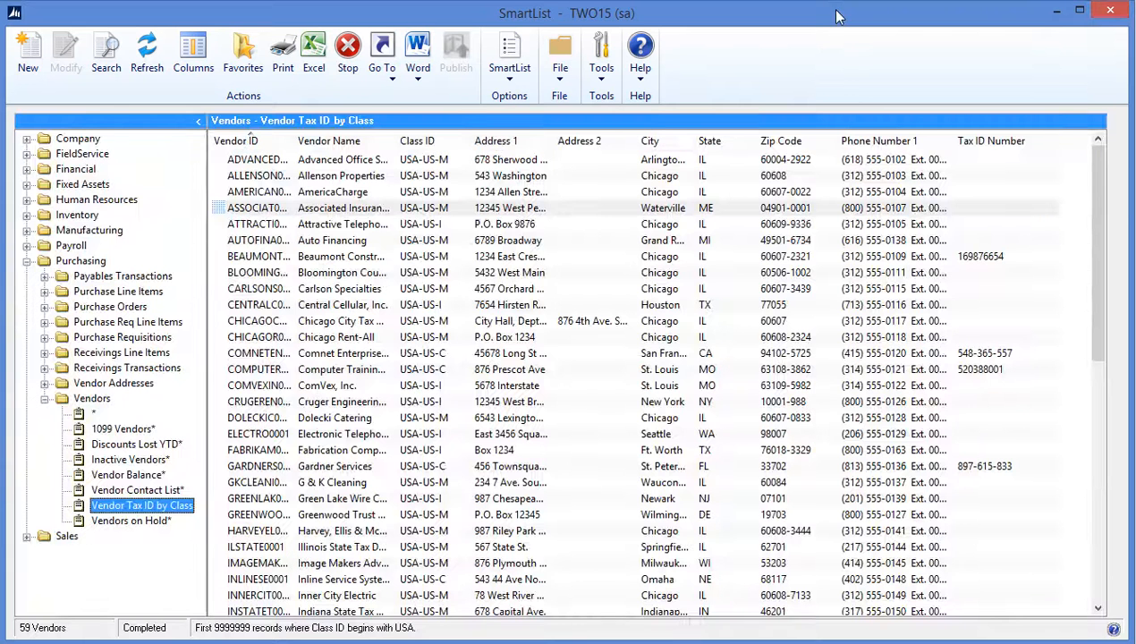
click(1111, 11)
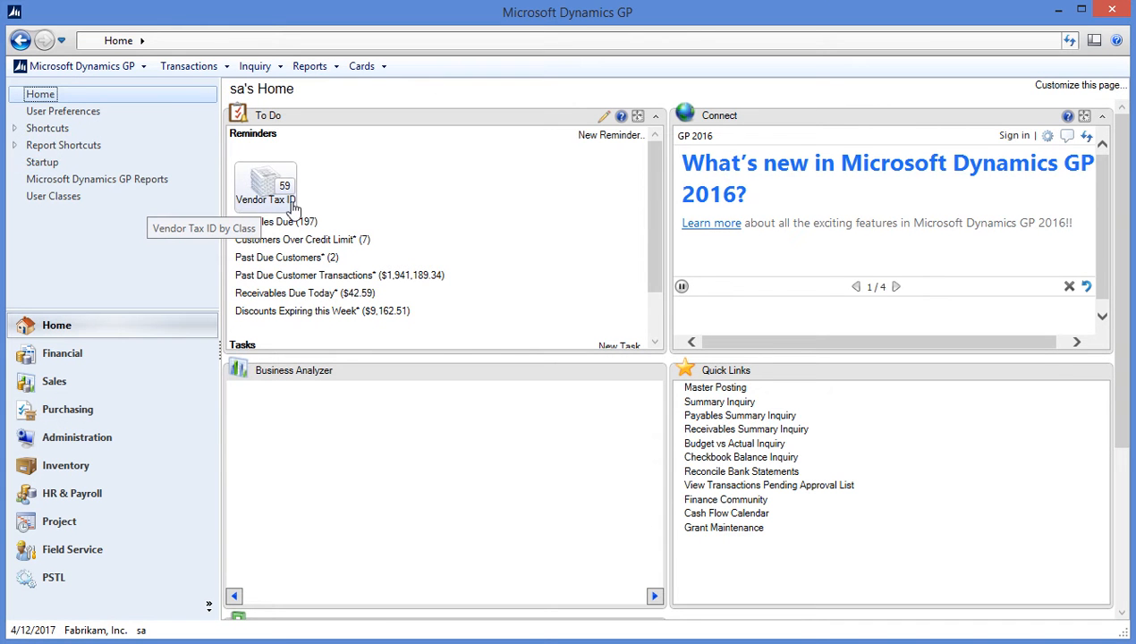
Open the Vendor Tax ID by Class list from its home page cue and export it to Excel.
click(269, 190)
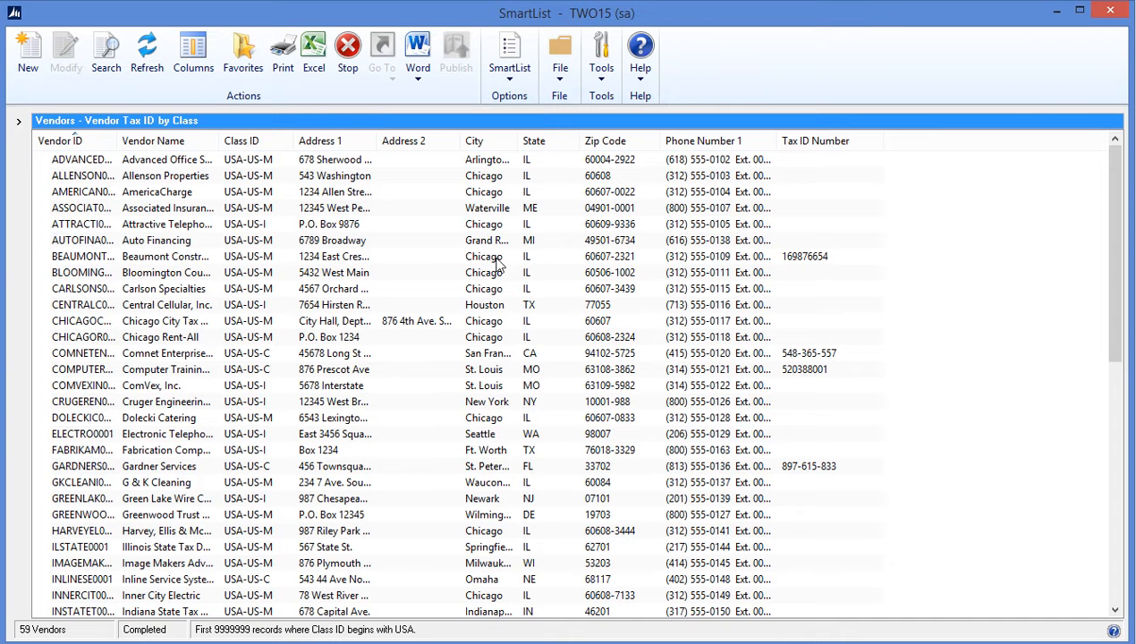
click(325, 240)
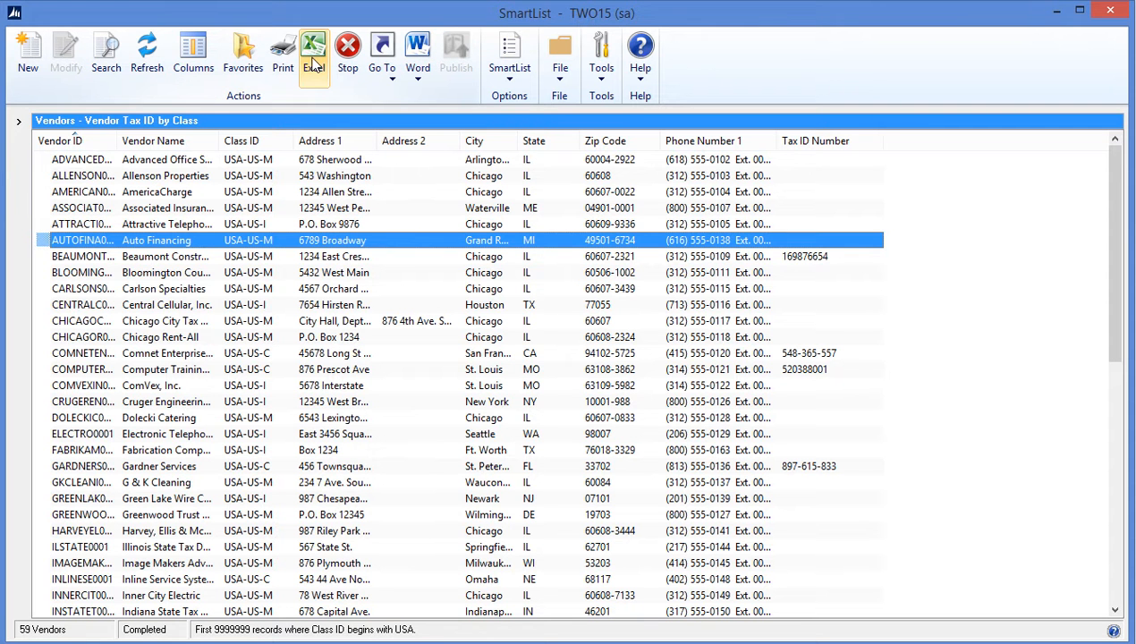
click(313, 61)
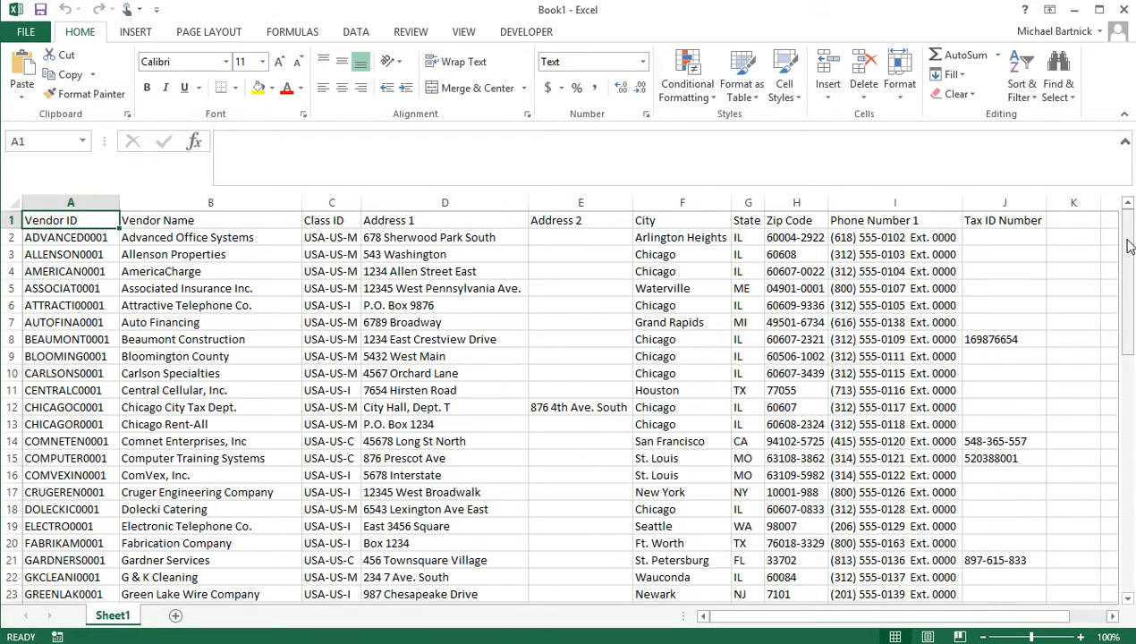
Look through the exported vendor rows in Excel and close the workbook without saving.
drag(1129, 246, 1107, 235)
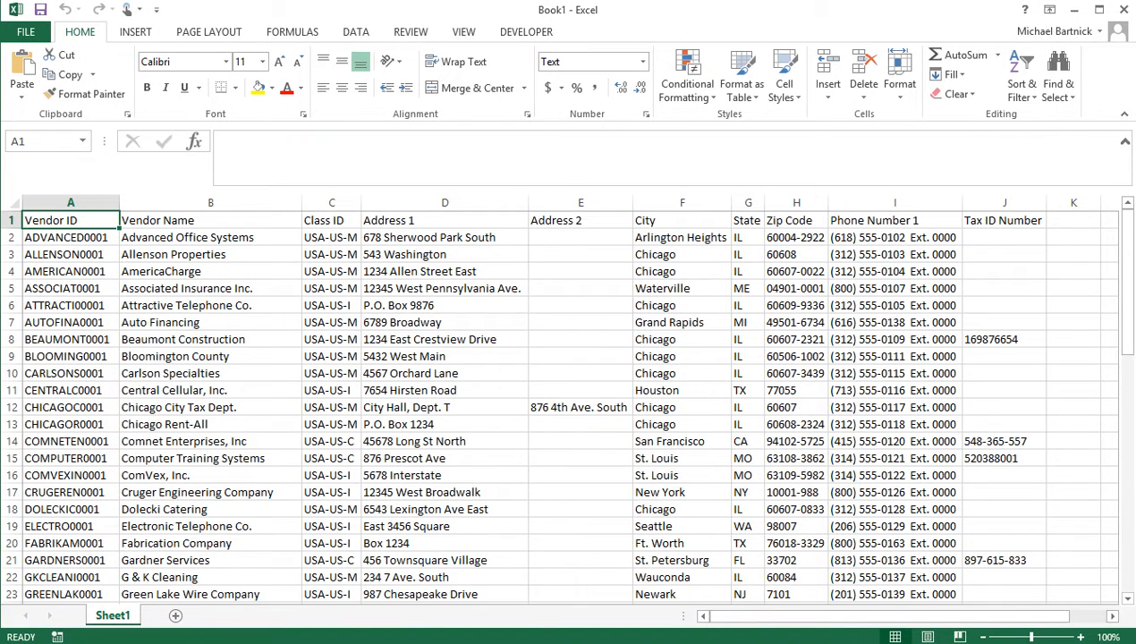
click(1126, 9)
click(432, 303)
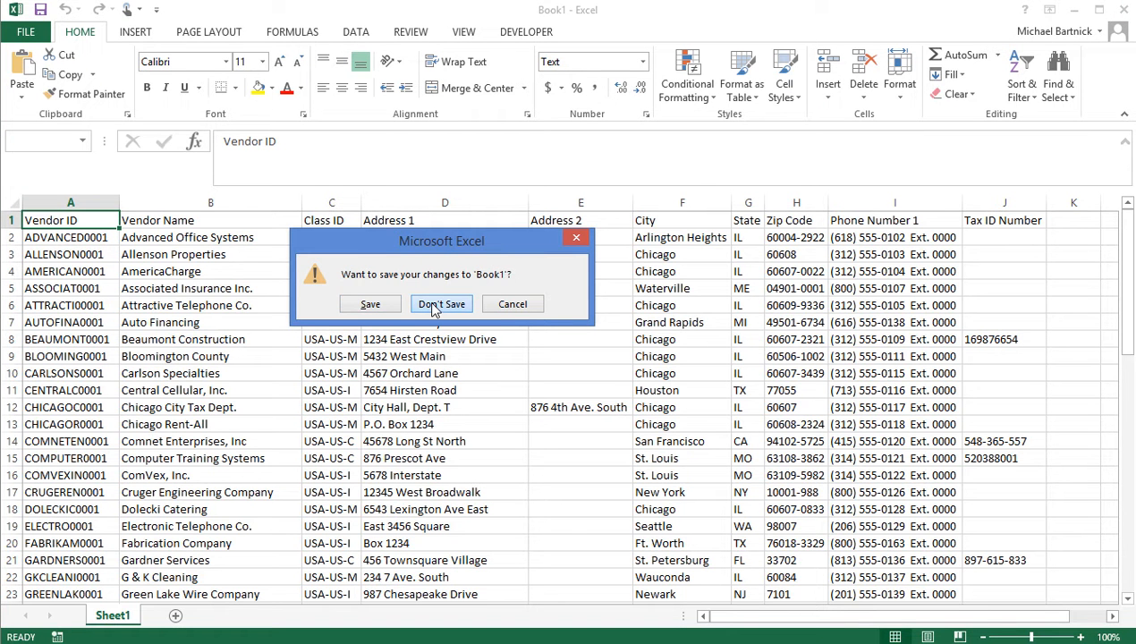